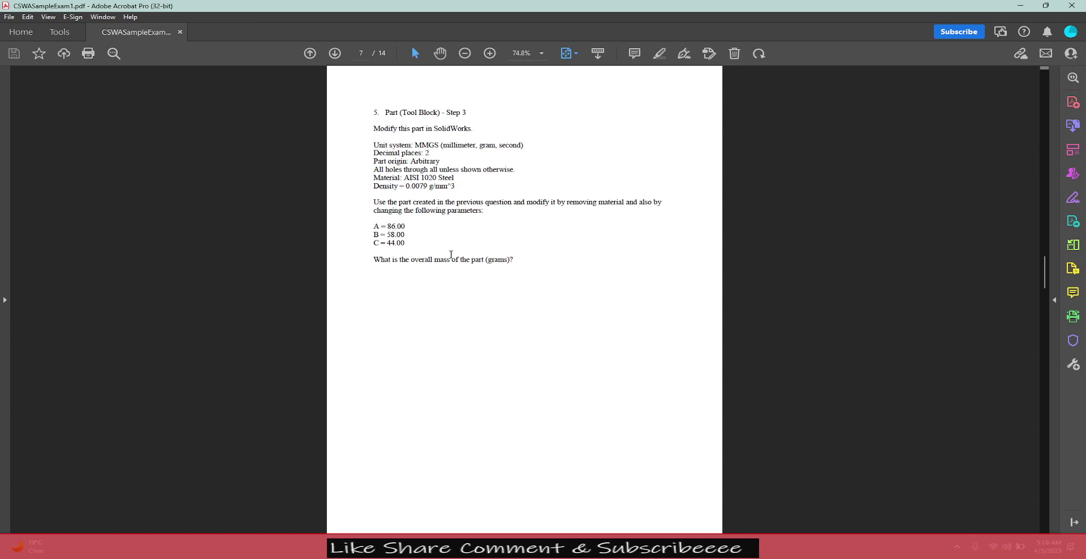
Step: Review the tool-block part drawings on page 6 of the exam PDF
scroll(466, 251, "up", 1)
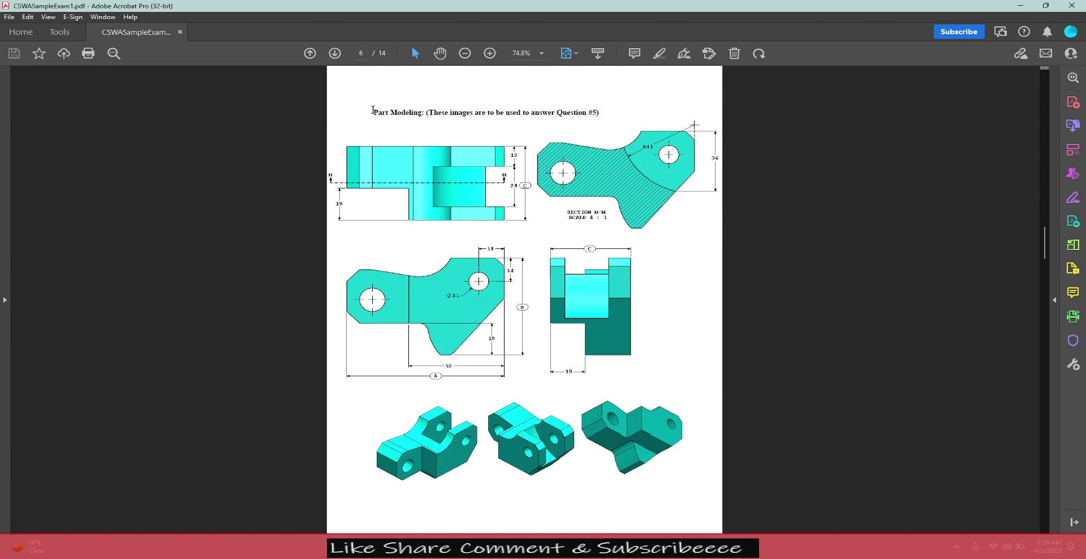
left_click_drag(373, 110, 568, 115)
left_click(431, 172)
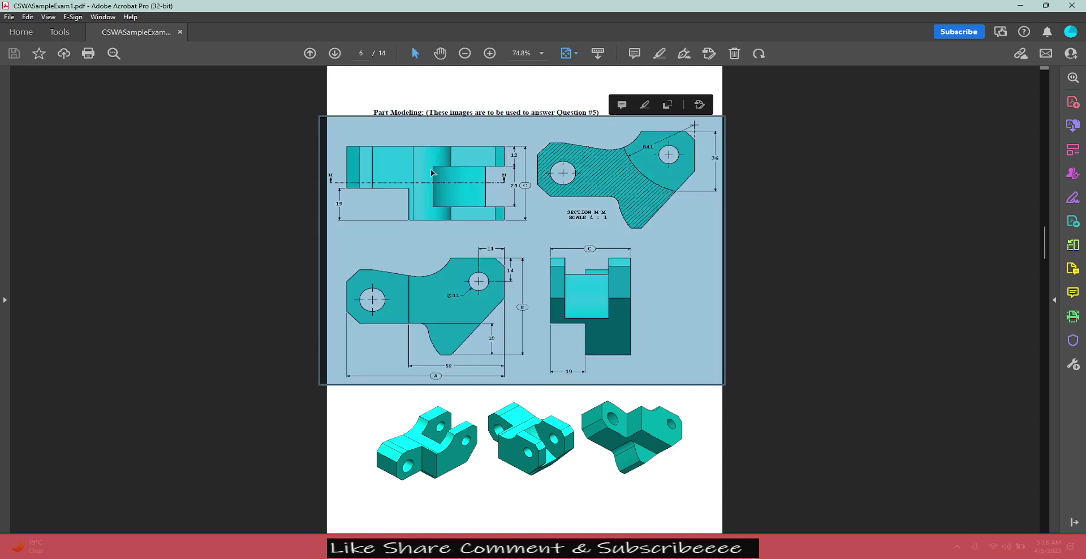
left_click(355, 426)
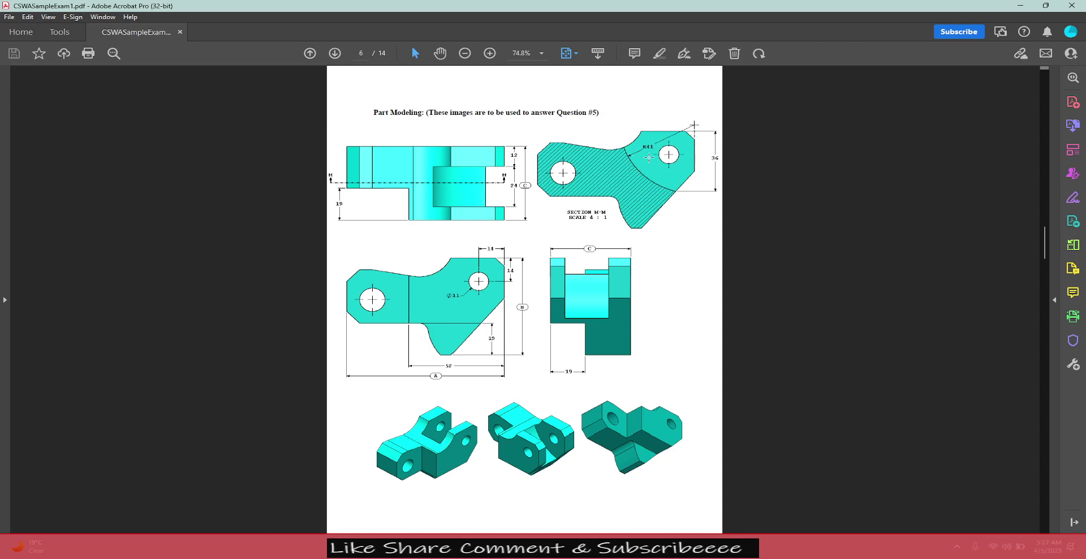
left_click(727, 546)
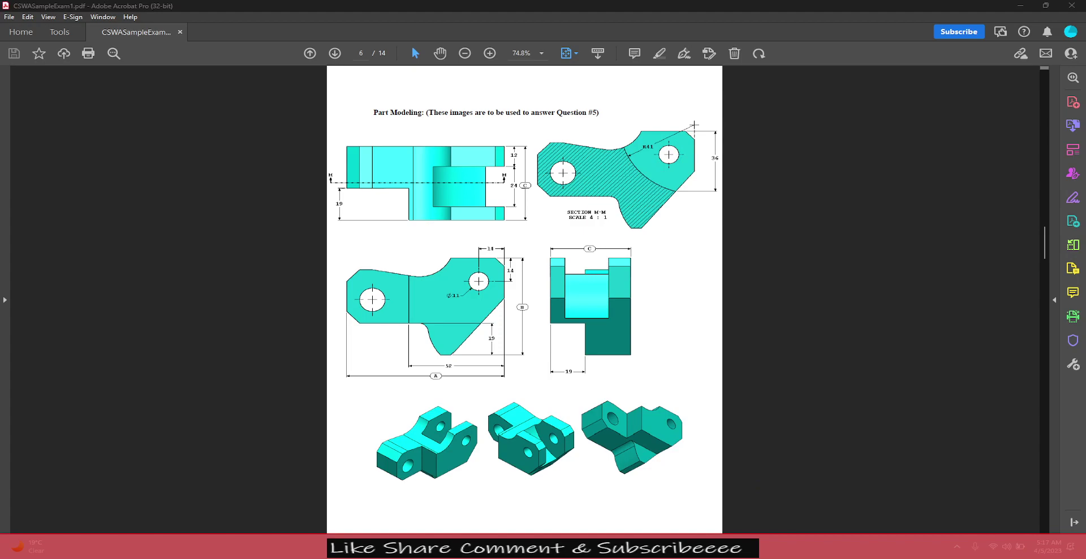
key("alt+Tab")
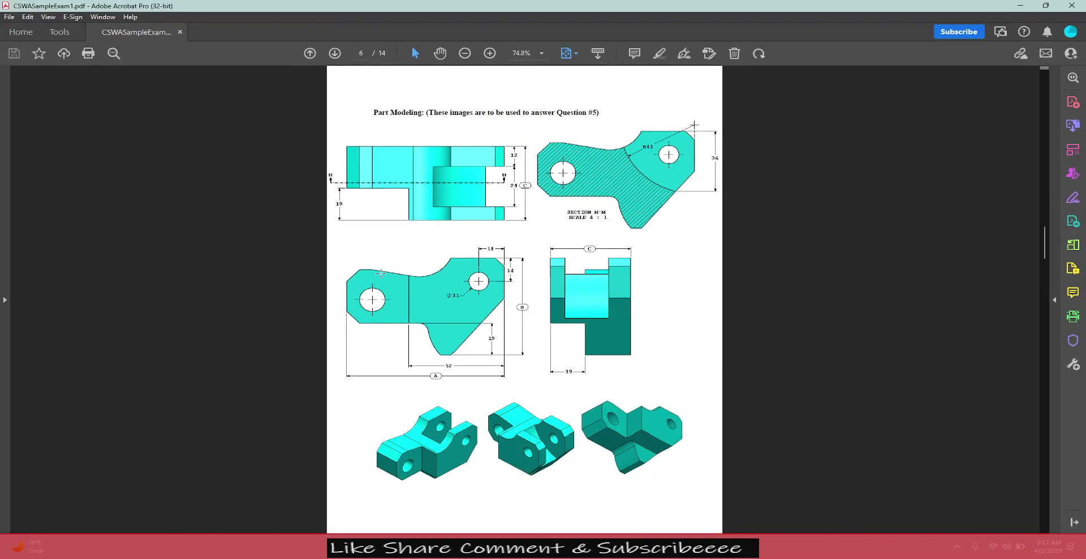
Step: Open the part's equations and global variables manager, checking the required values in the exam PDF
key("alt+Tab")
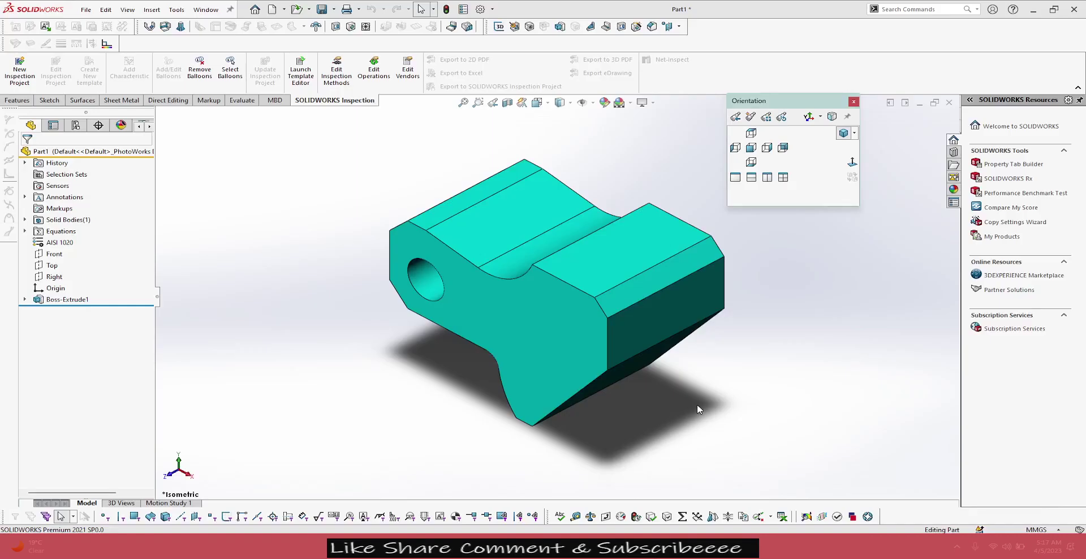
right_click(68, 232)
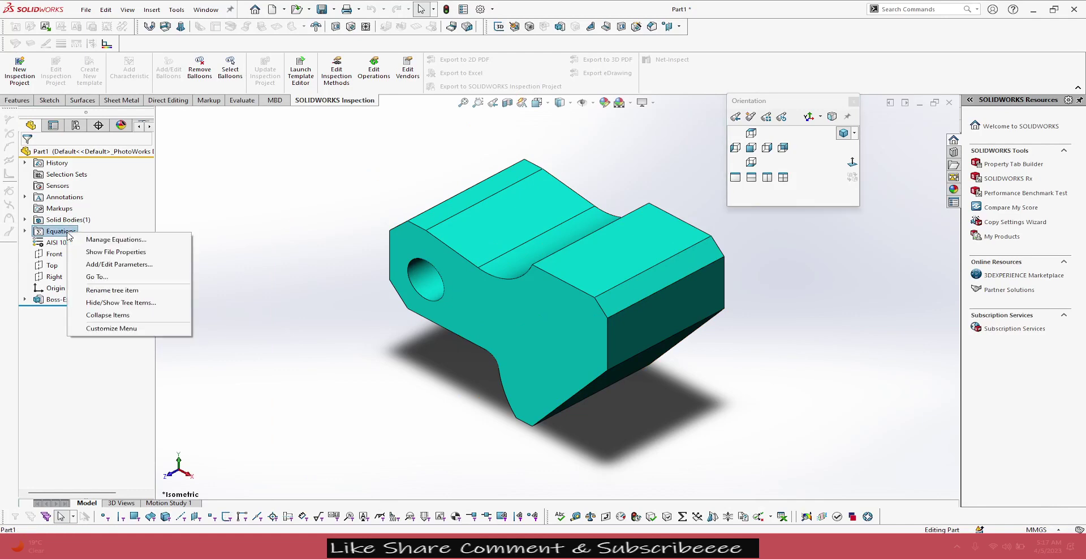
left_click(92, 239)
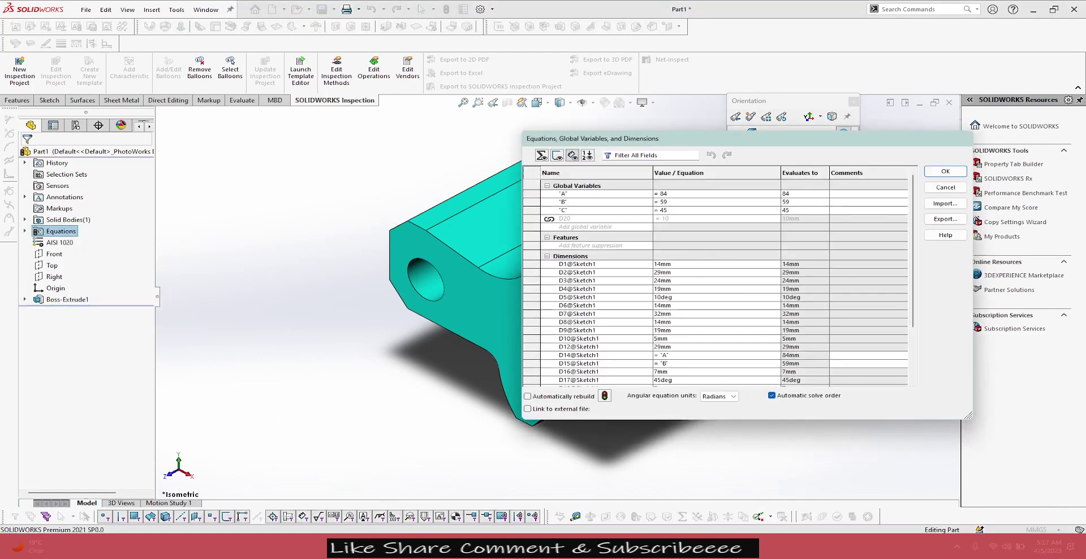
key("alt+Tab")
scroll(559, 281, "down", 2)
scroll(559, 282, "down", 2)
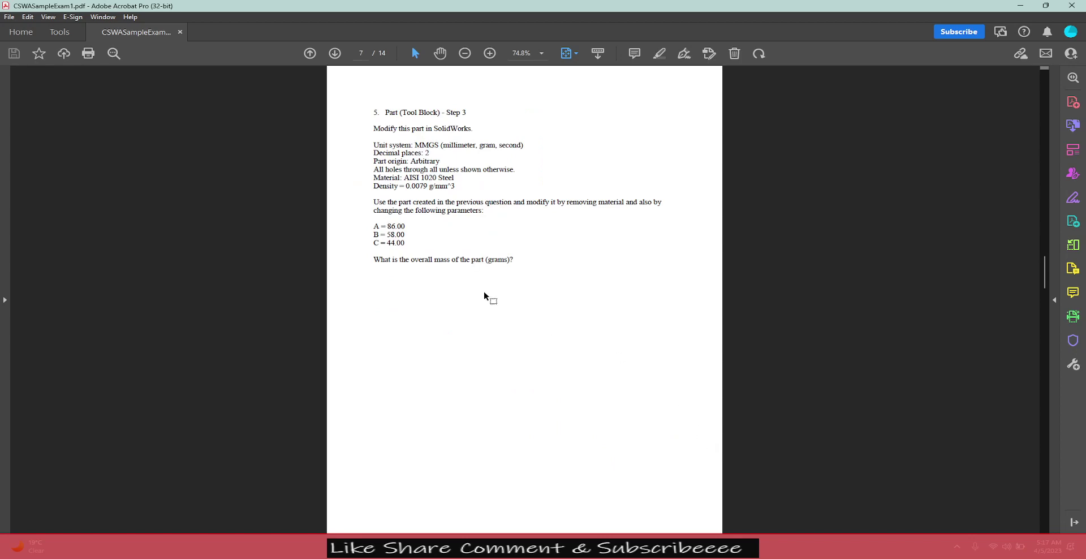
mouse_move(707, 527)
left_click(721, 489)
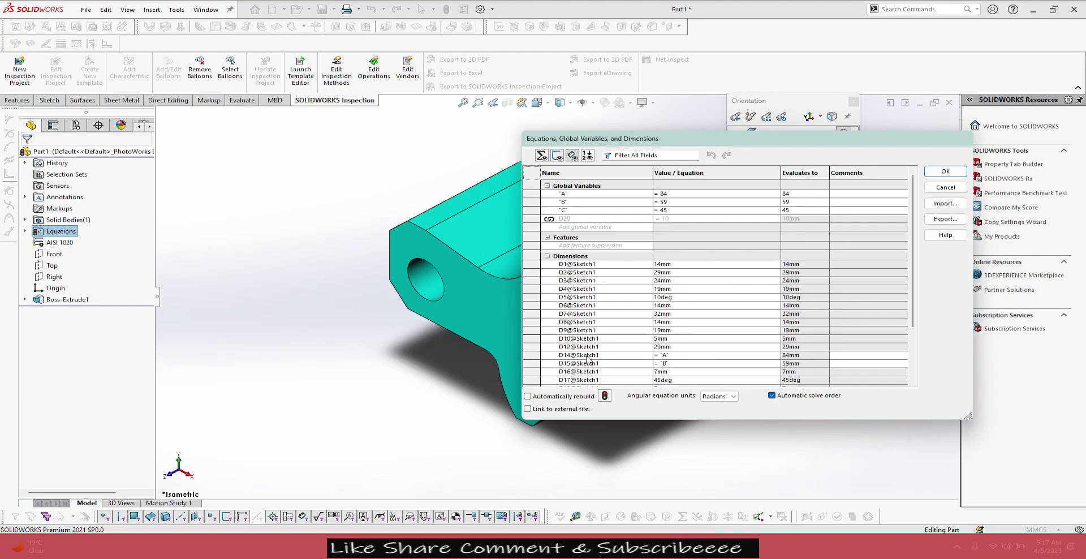
Step: Set global variables A=86, B=58 and C=44, and apply them to rebuild the part
key("BackSpace")
type("6")
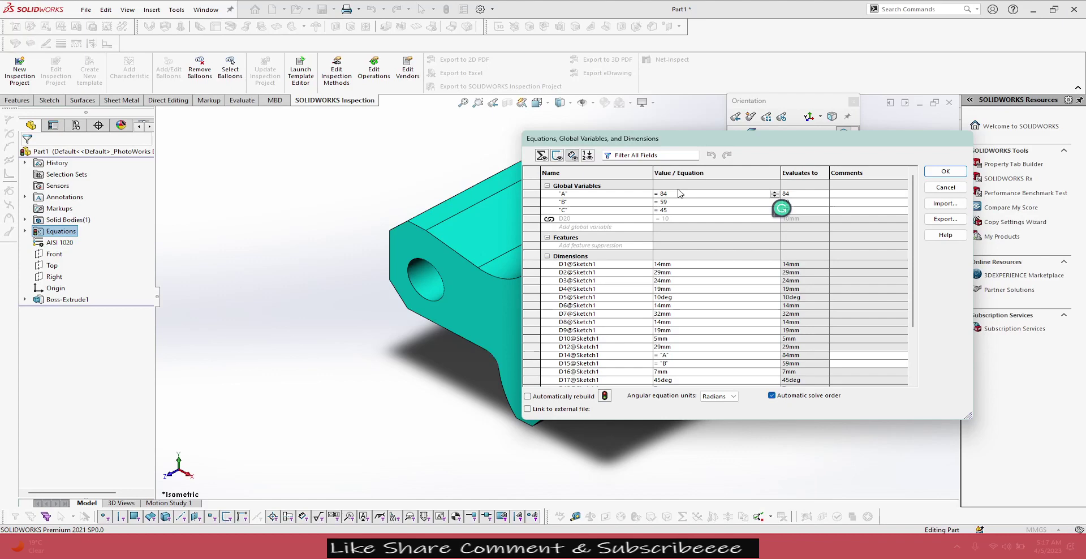
key("Tab")
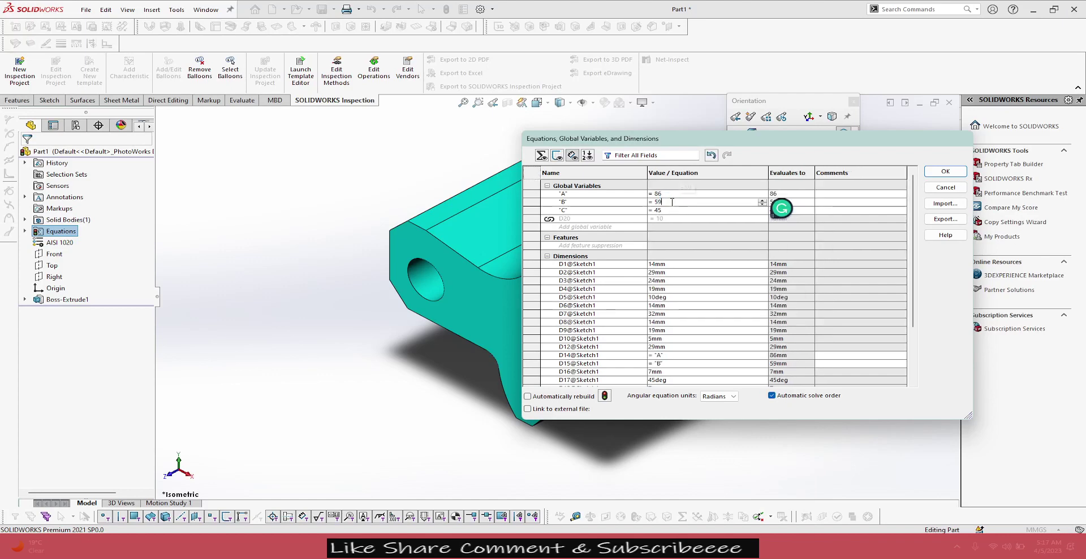
key("BackSpace")
type("8")
key("Tab")
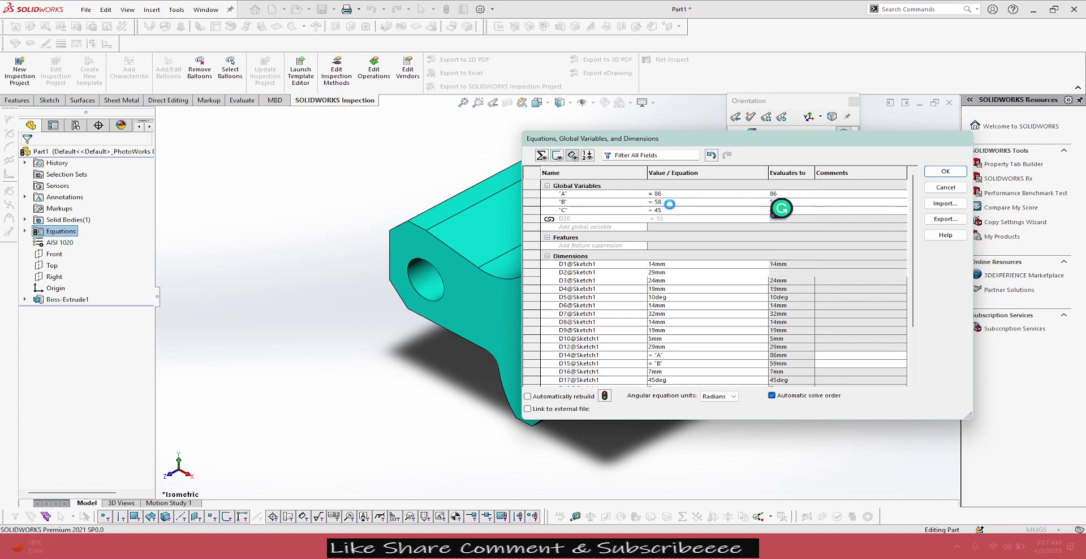
key("BackSpace")
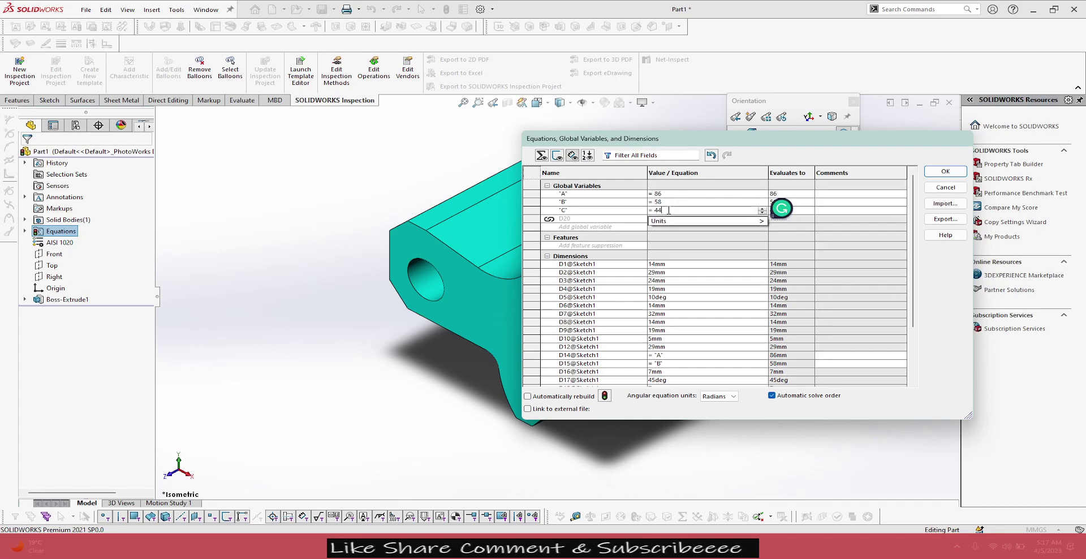
type("4")
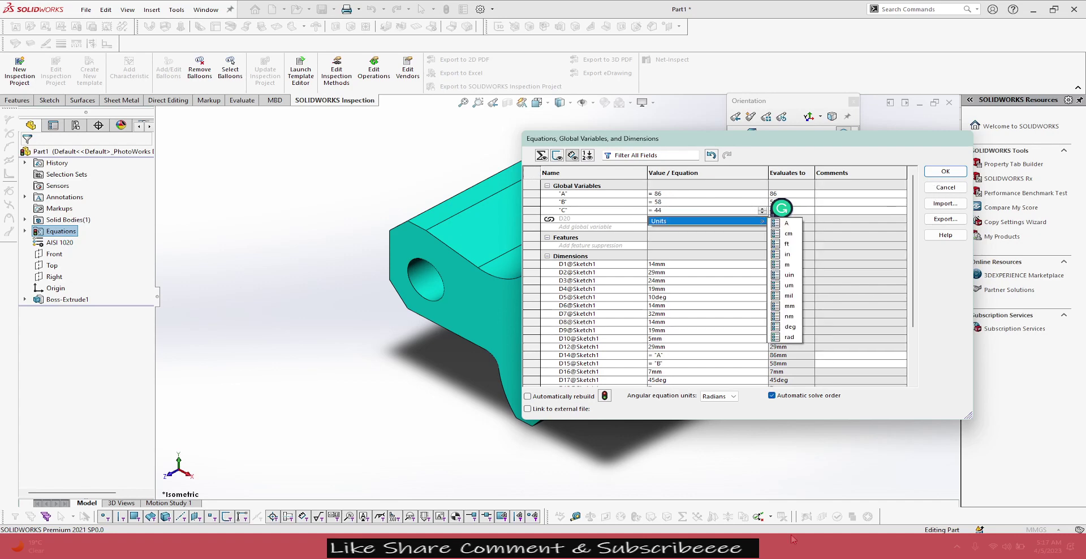
key("alt+Tab")
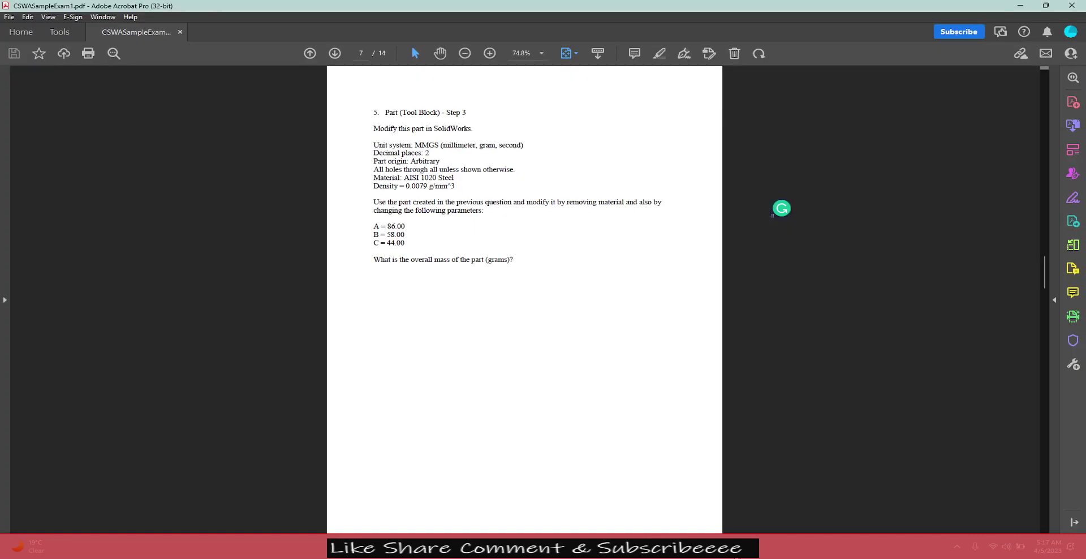
key("alt+Tab")
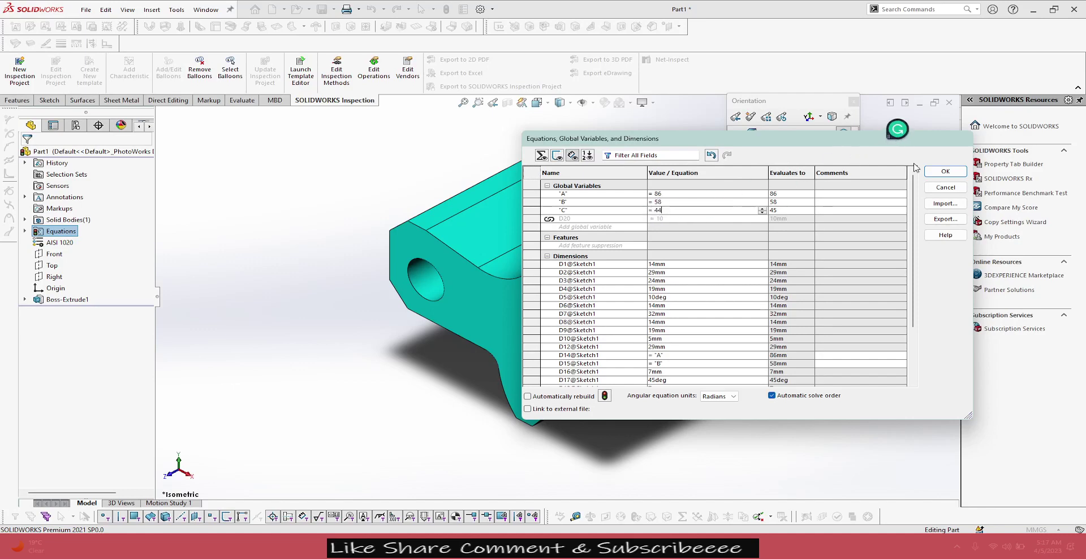
left_click(943, 173)
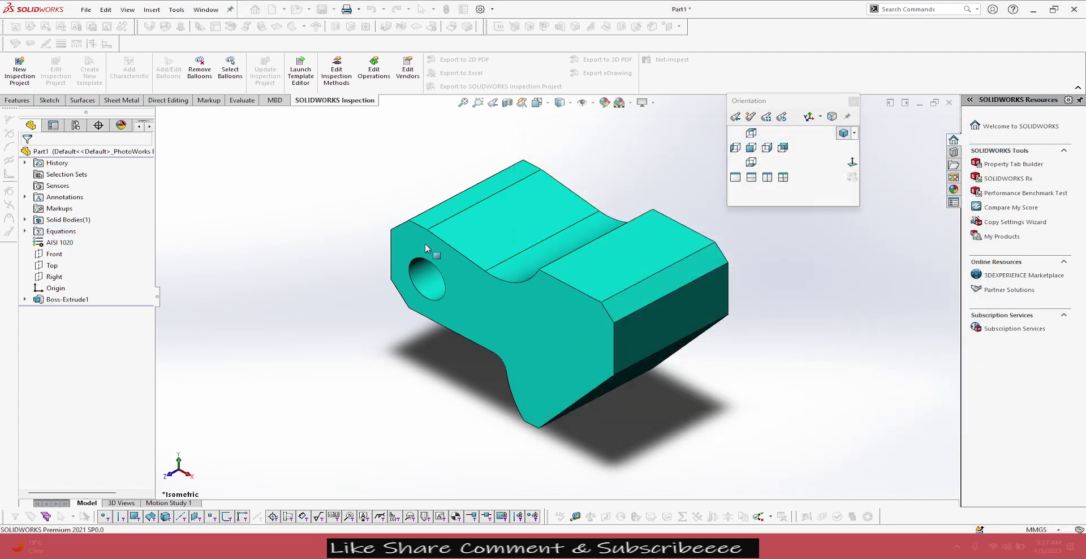
Step: Start a sketch on the tool block's front profile face with the hole, zoomed in
key("alt+Tab")
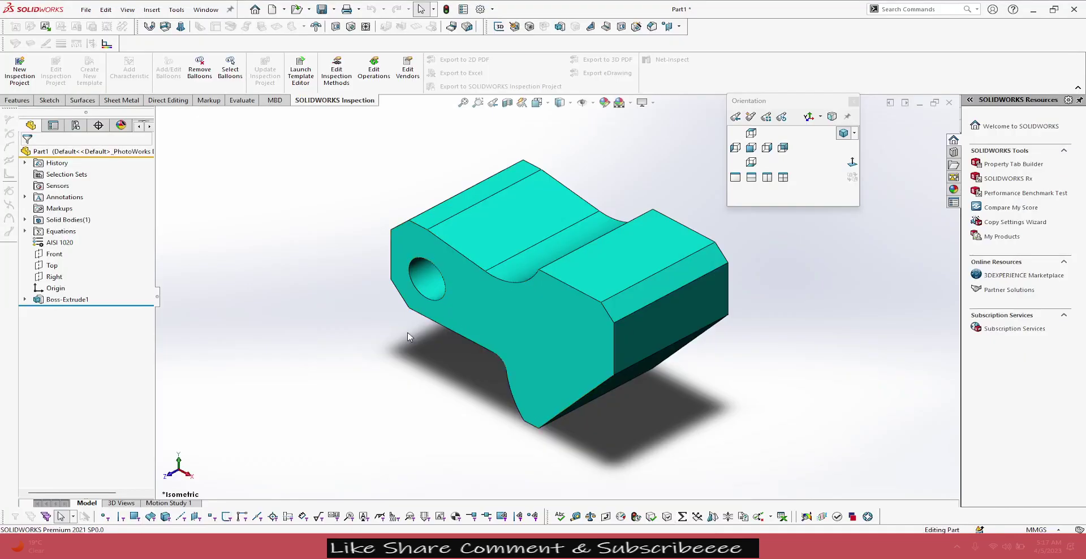
left_click(527, 308)
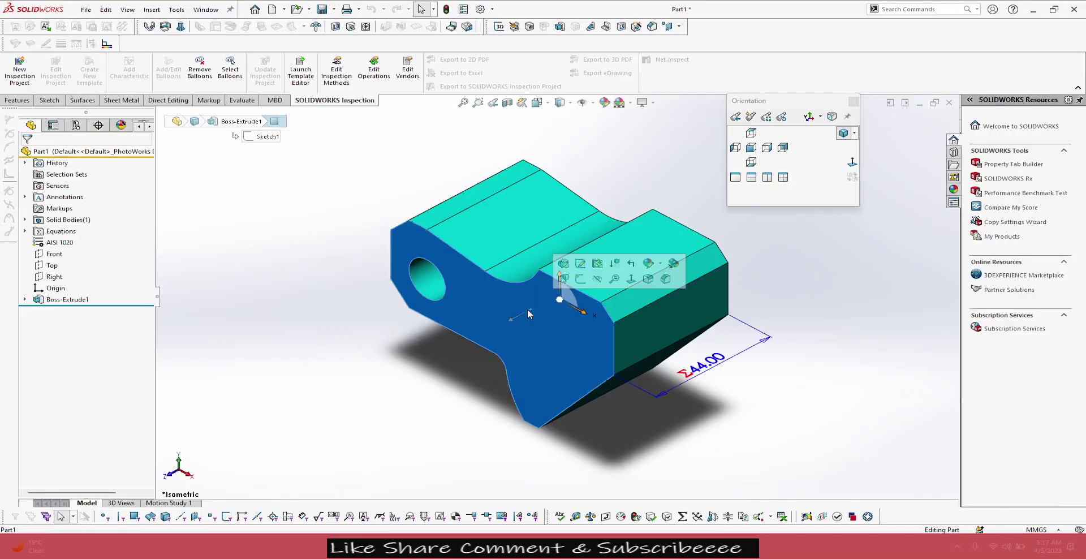
left_click(580, 280)
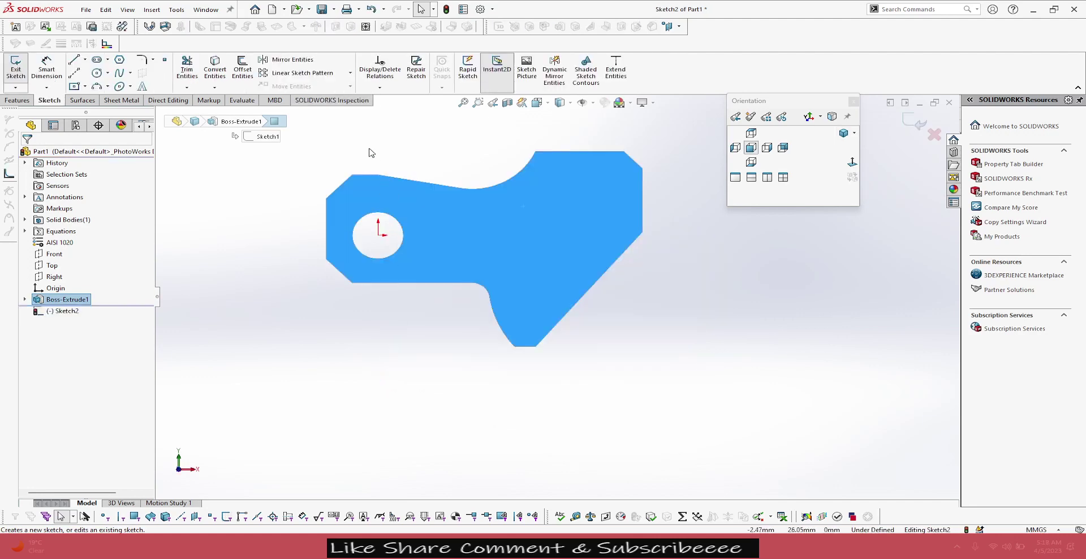
scroll(370, 153, "down", 1)
key("Escape")
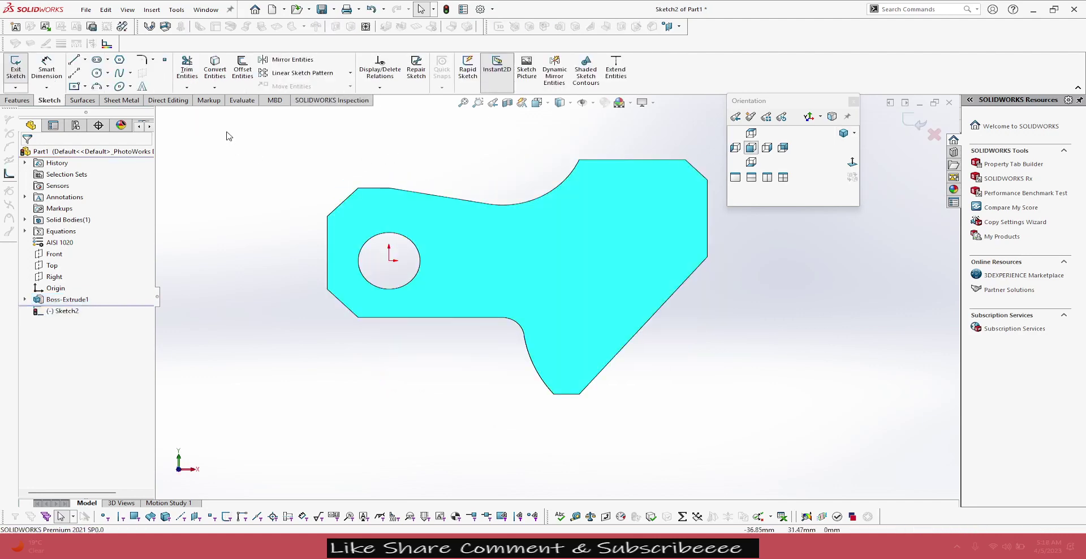
Step: Draw a closed six-sided line outline around the profile's left end, enclosing the hole
key("s")
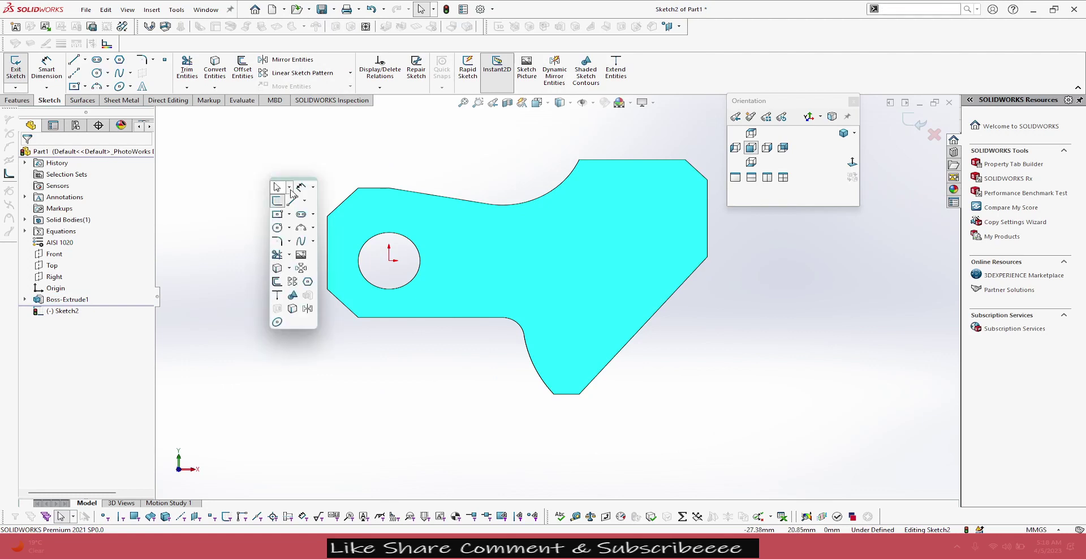
left_click(292, 201)
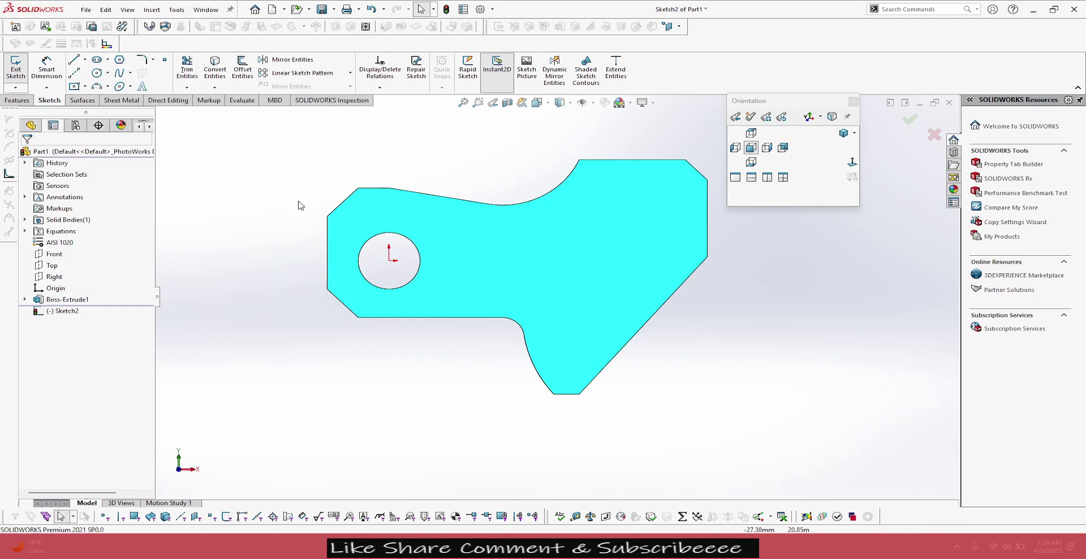
left_click(284, 153)
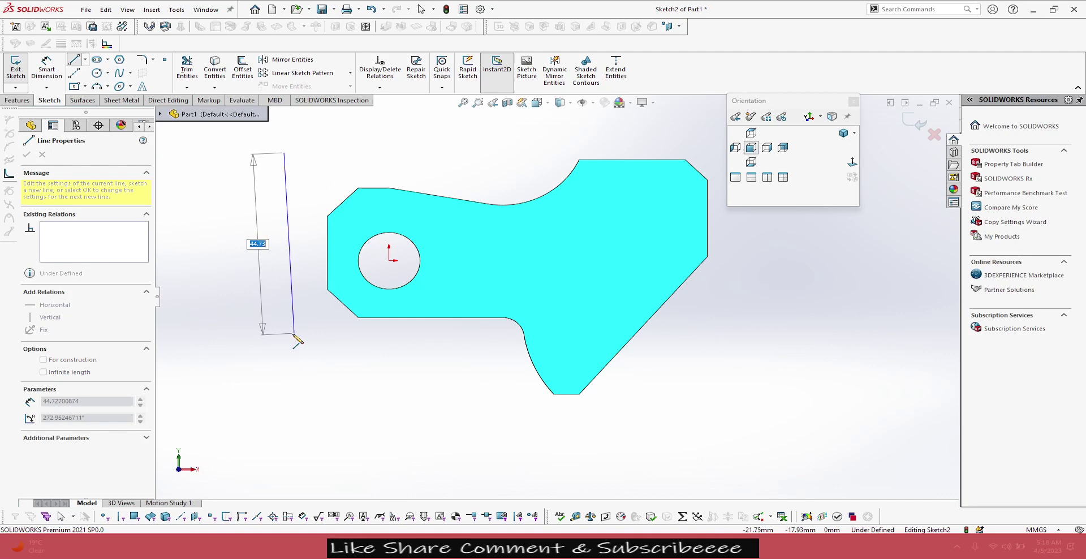
left_click(284, 333)
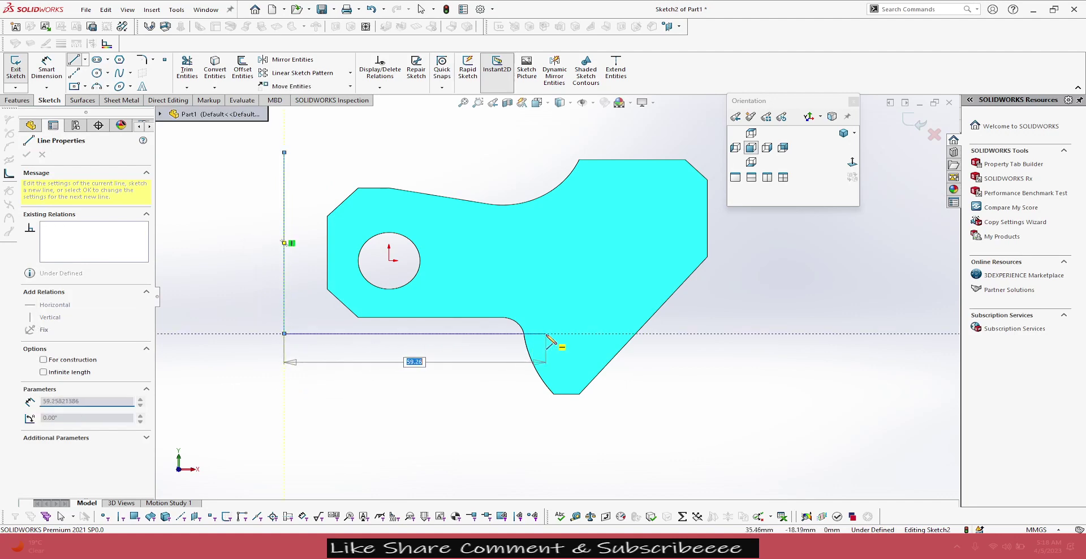
left_click(518, 335)
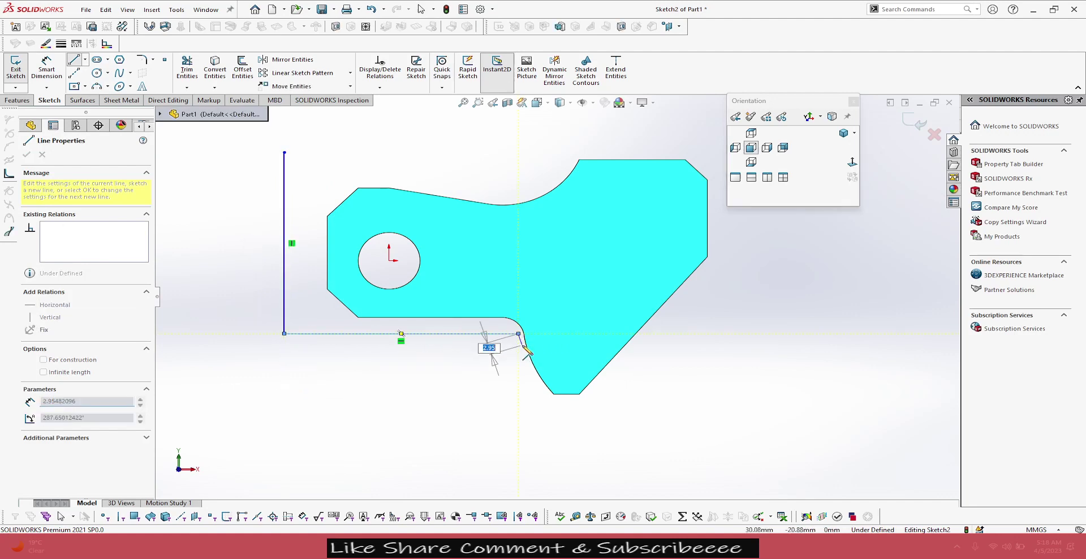
left_click(519, 271)
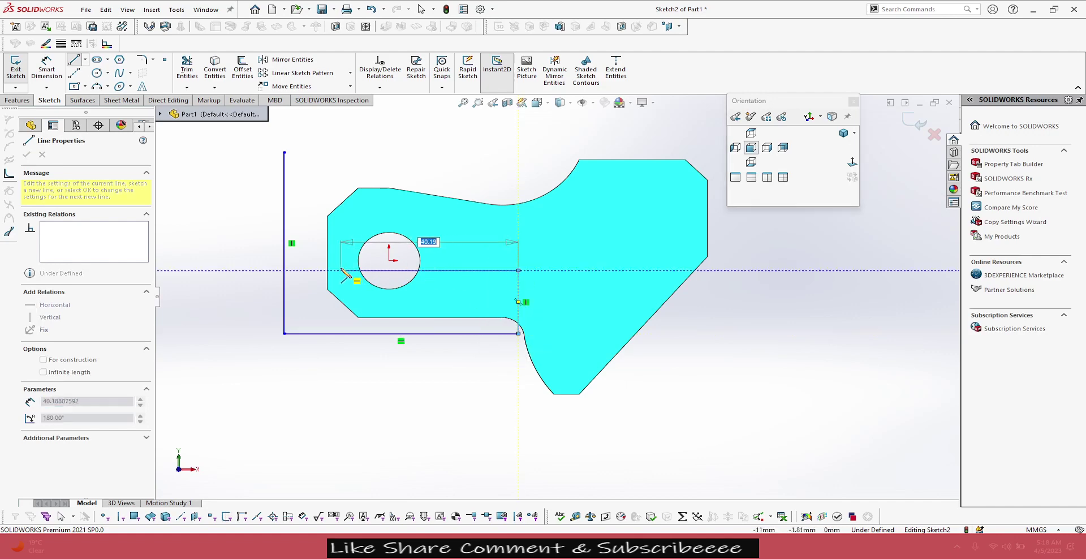
left_click(340, 271)
left_click(340, 153)
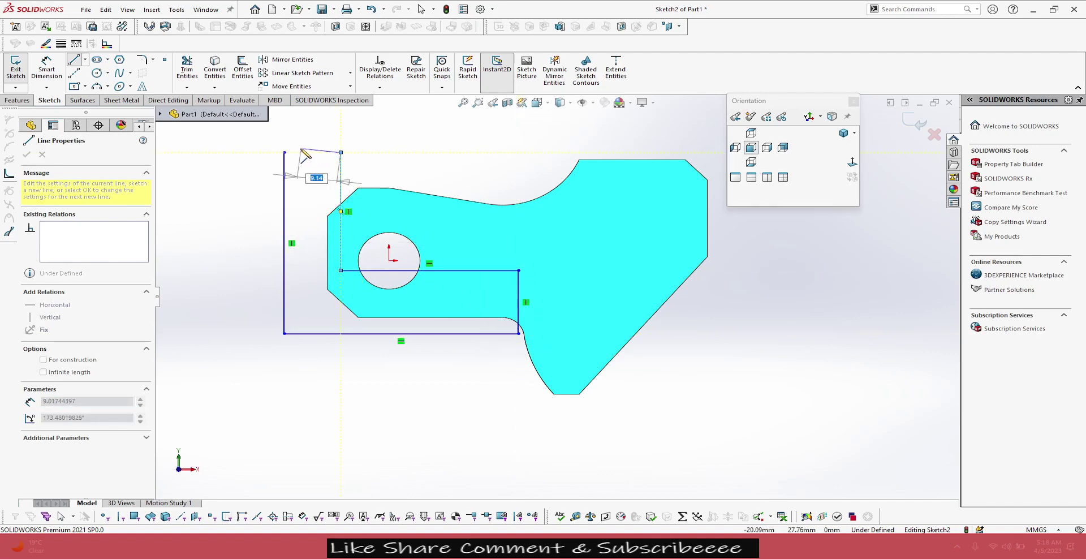
left_click(284, 152)
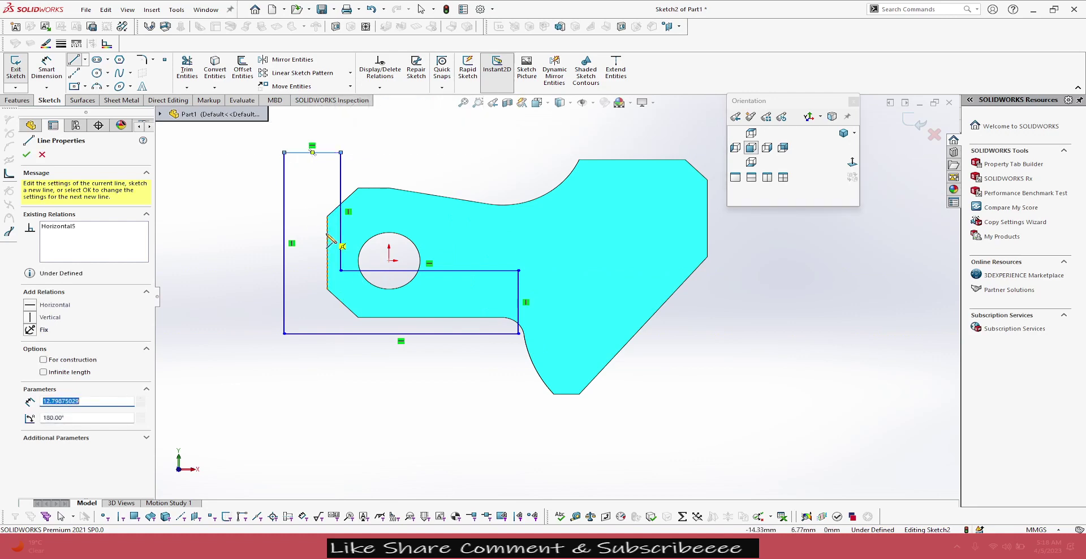
key("Escape")
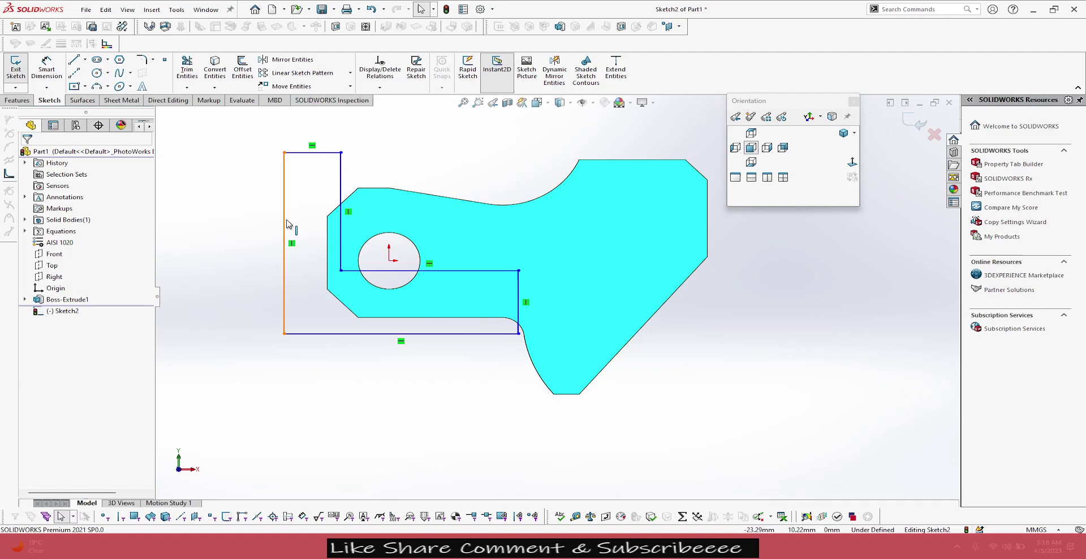
Step: Make the outline's left and bottom lines collinear with the part's matching edges
left_click(284, 231)
left_click(328, 244, "ctrl")
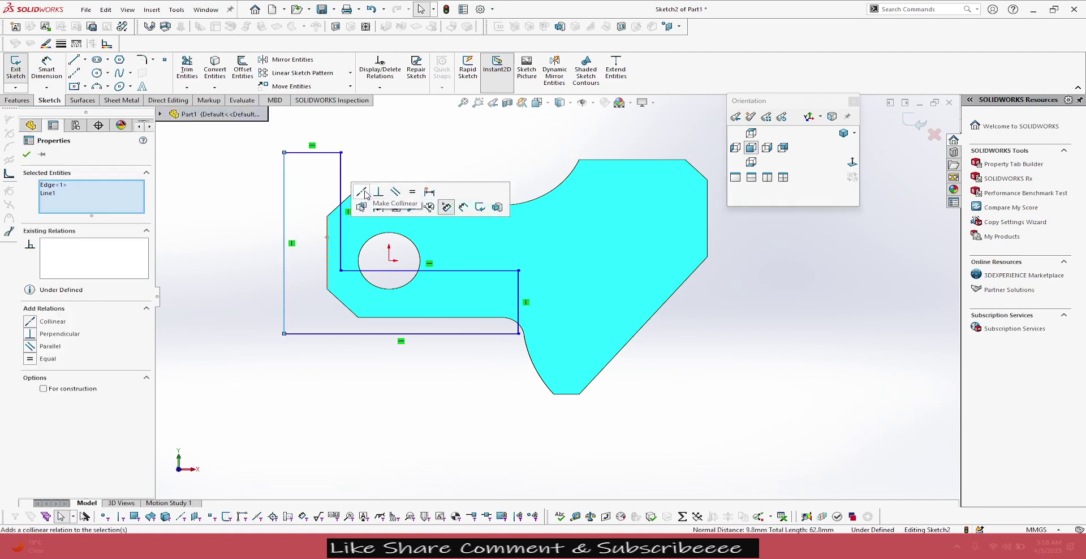
left_click(367, 189)
left_click(455, 387)
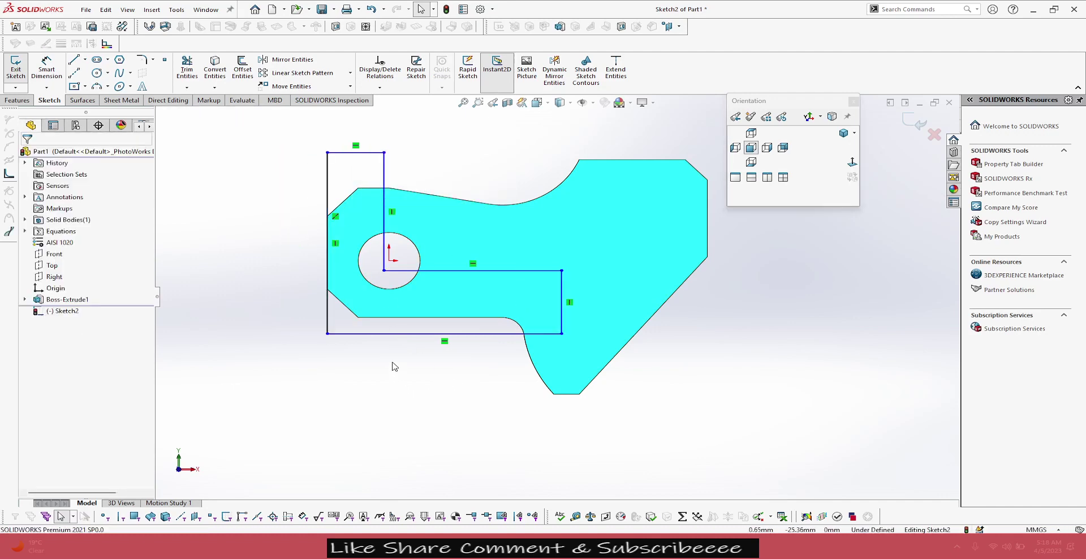
left_click(491, 334)
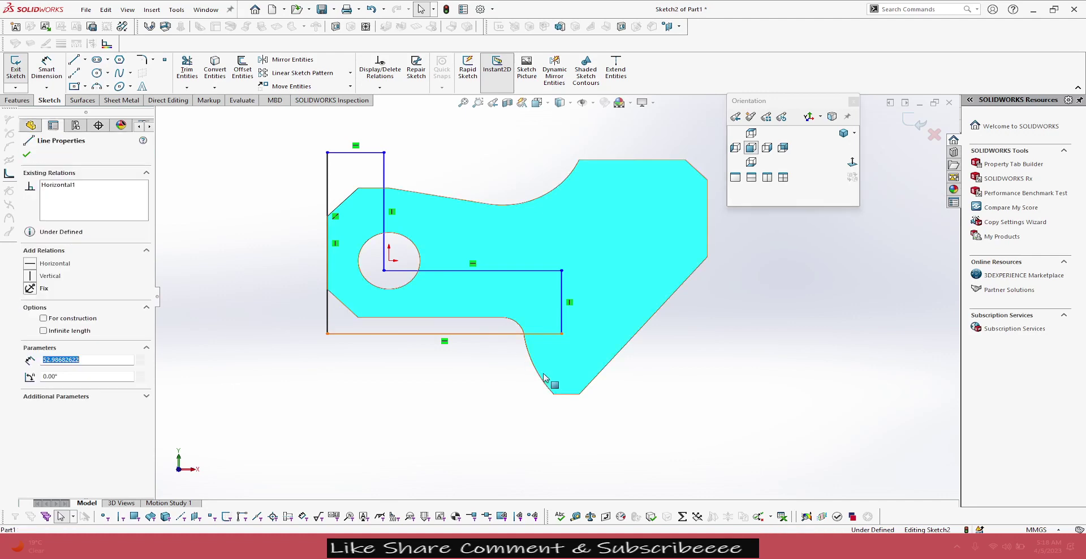
left_click(566, 395, "ctrl")
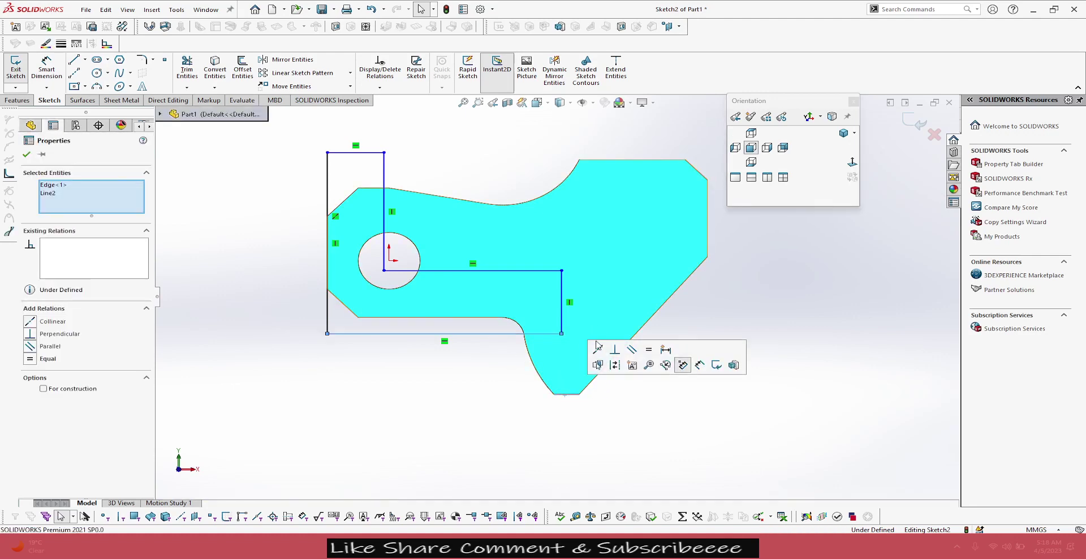
left_click(601, 349)
left_click(419, 439)
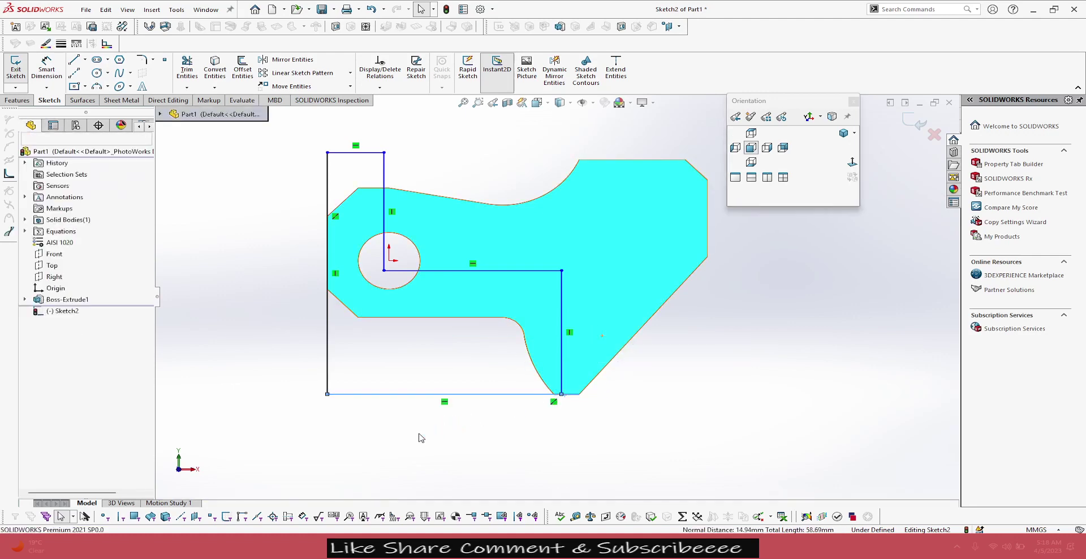
Step: Make the outline's right and top lines collinear with the part's right and top edges
left_click(561, 351)
left_click(708, 220, "ctrl")
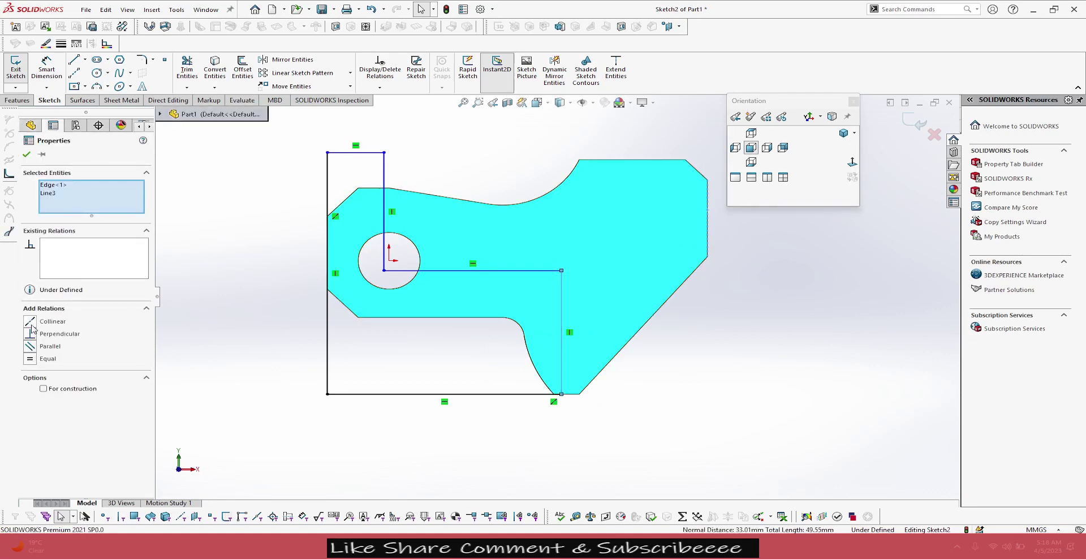
left_click(50, 325)
left_click(250, 324)
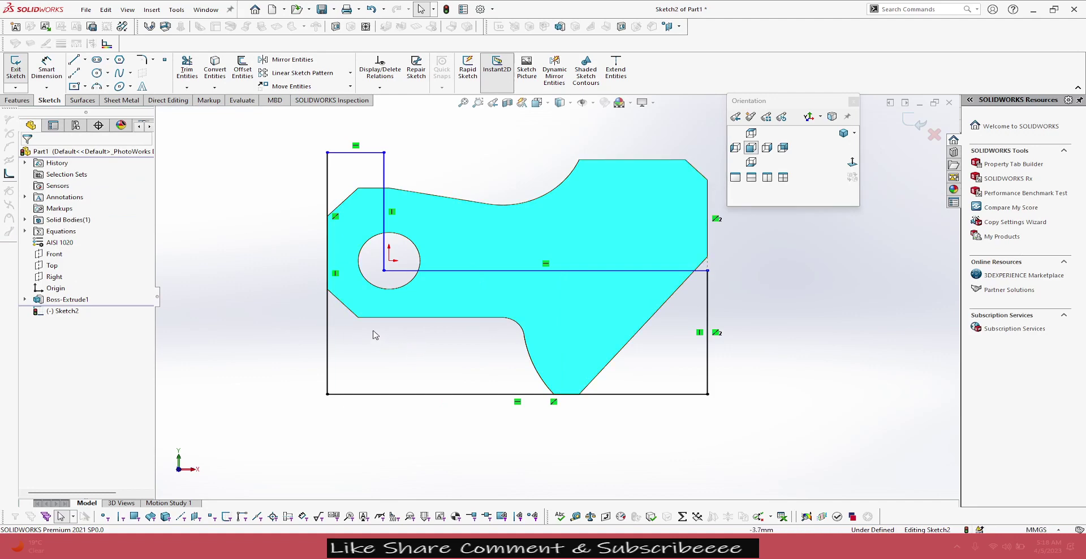
left_click(365, 153)
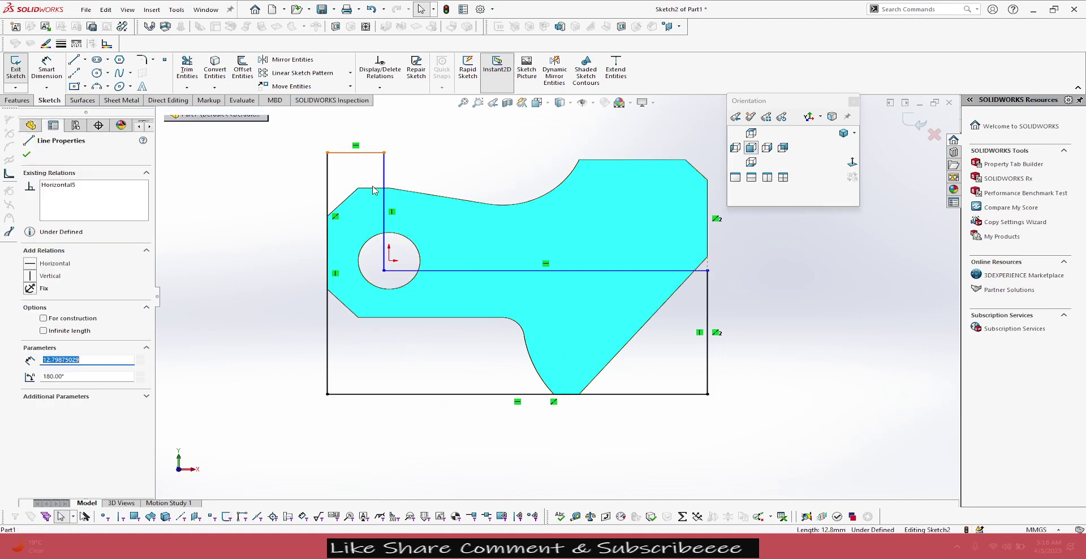
left_click(371, 187, "ctrl")
left_click(415, 146)
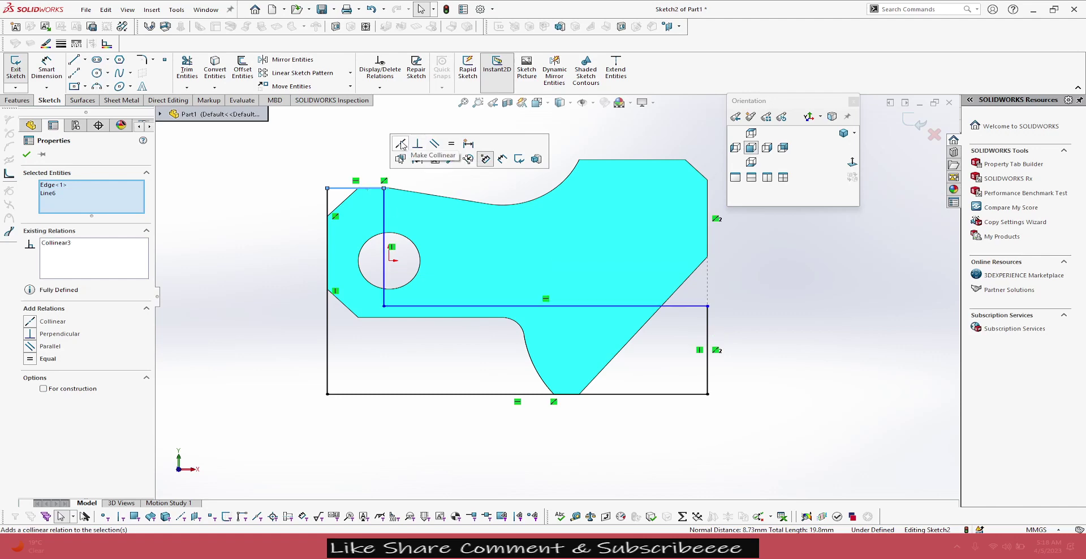
left_click(250, 180)
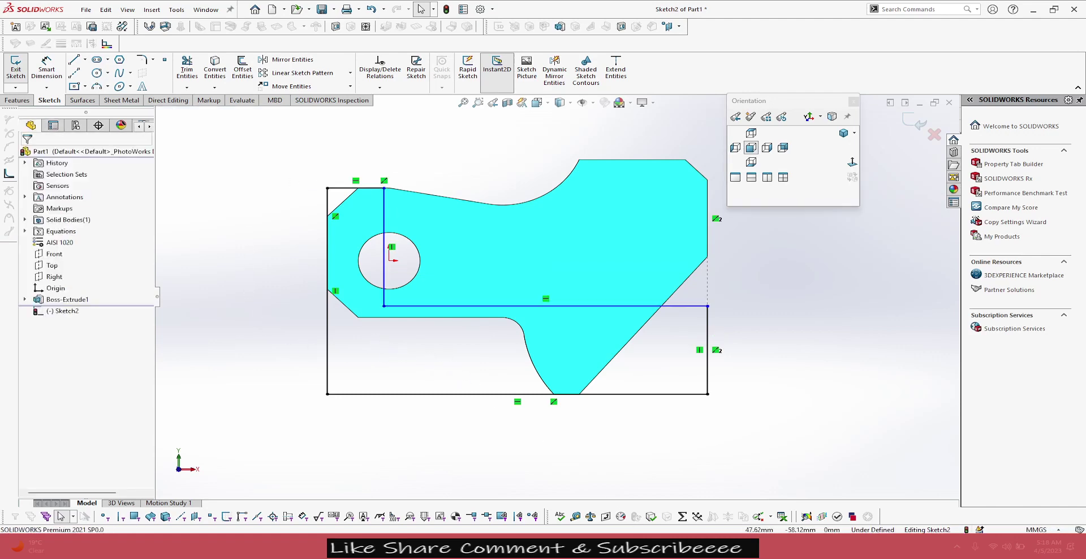
key("alt+Tab")
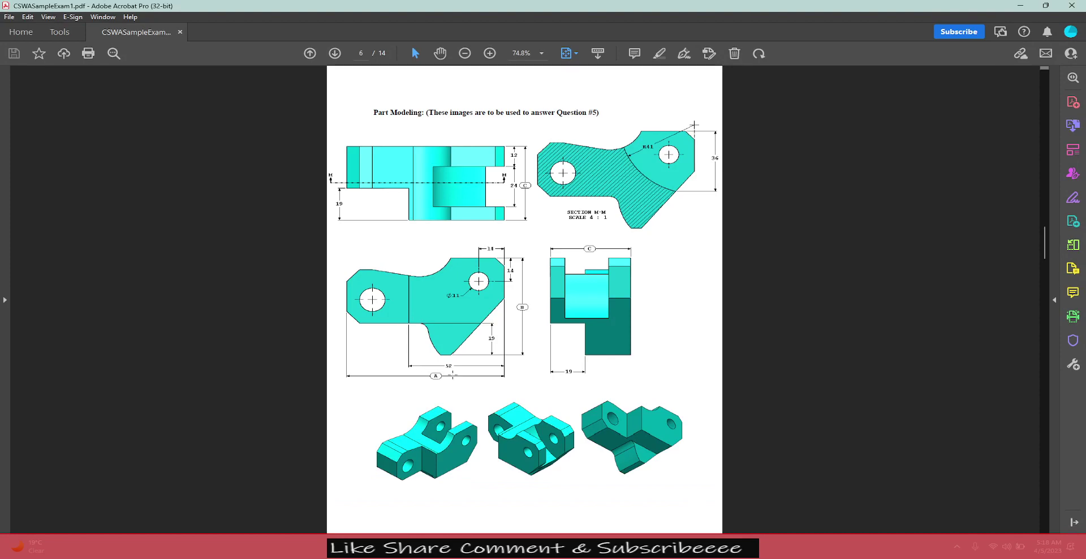
key("alt+Tab")
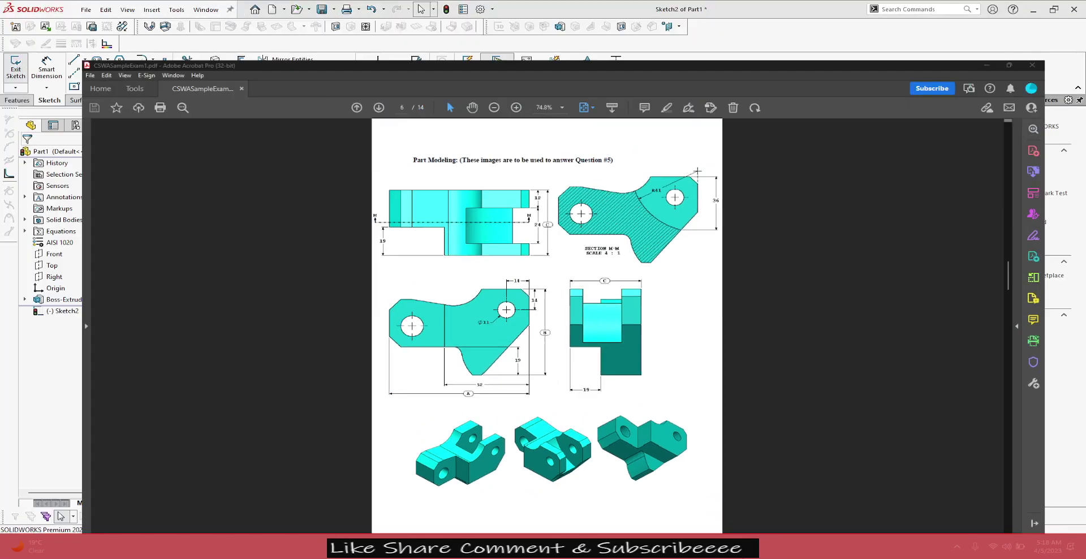
Step: Dimension the outline's lower width to 52 mm
right_click(400, 343)
left_click(495, 327)
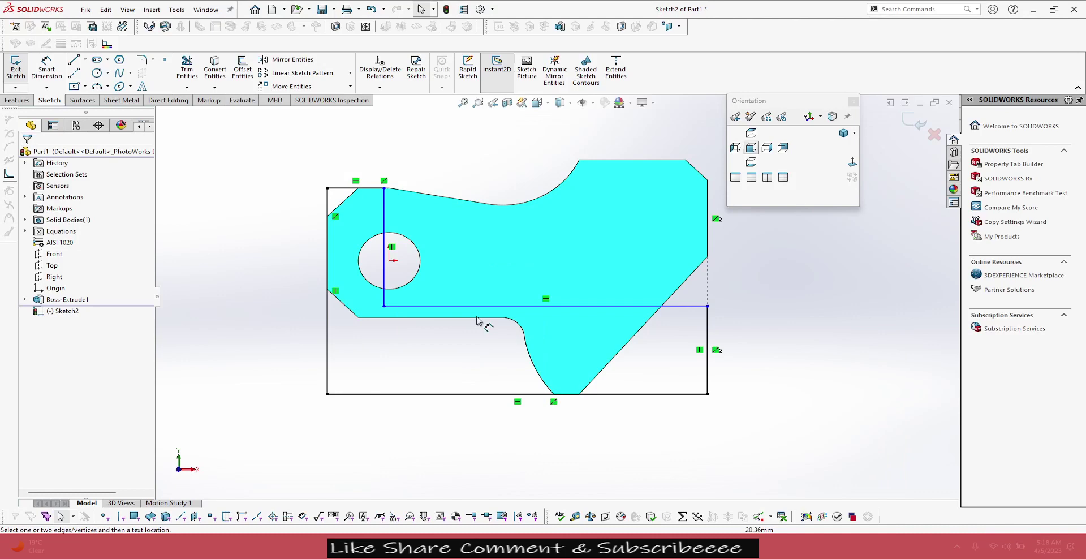
left_click(385, 249)
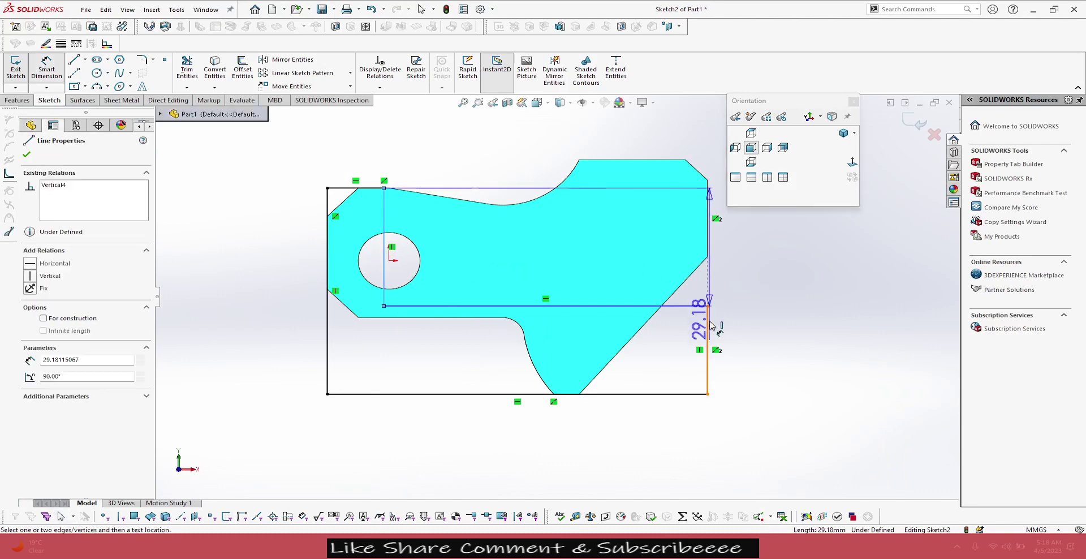
left_click(708, 334)
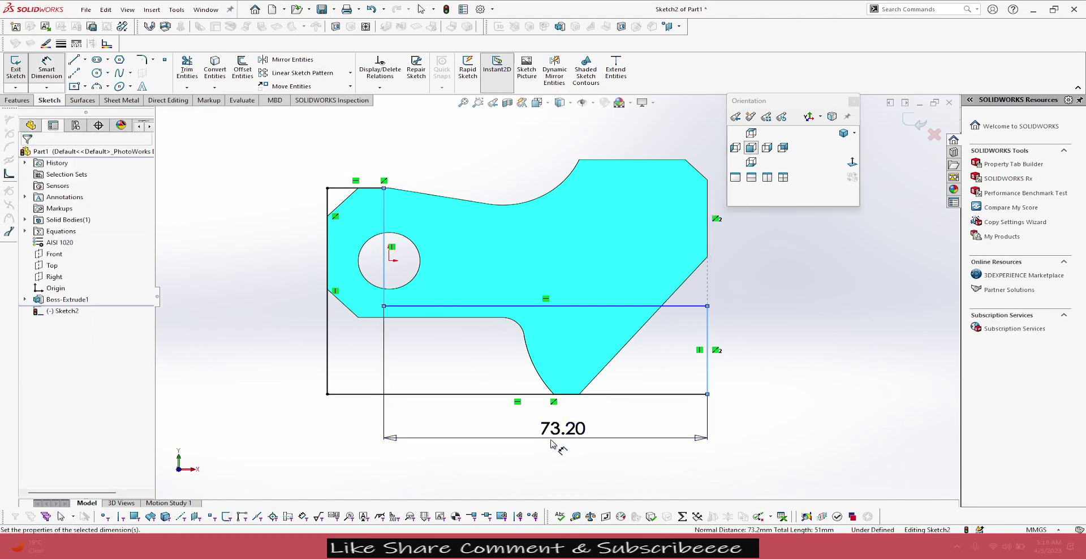
left_click(555, 445)
type("52")
key("Return")
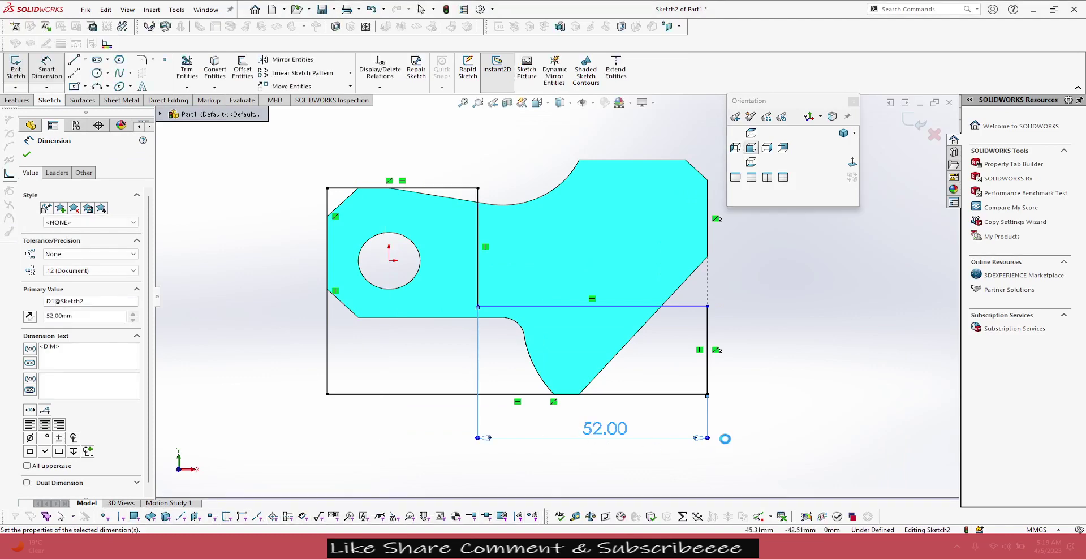
left_click(792, 309)
key("Escape")
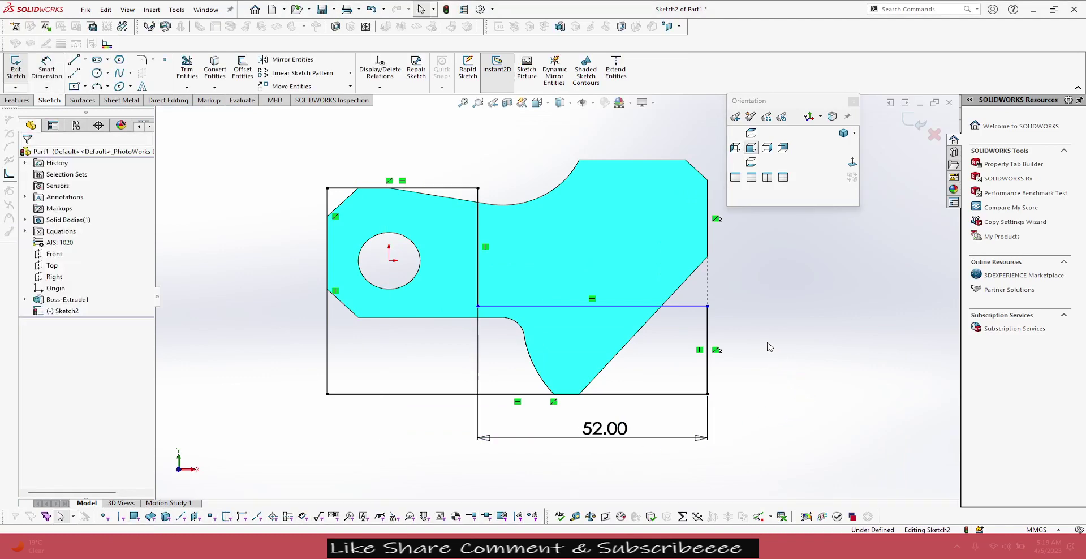
Step: Make the horizontal step line collinear with the part edge beneath it
left_click(485, 307)
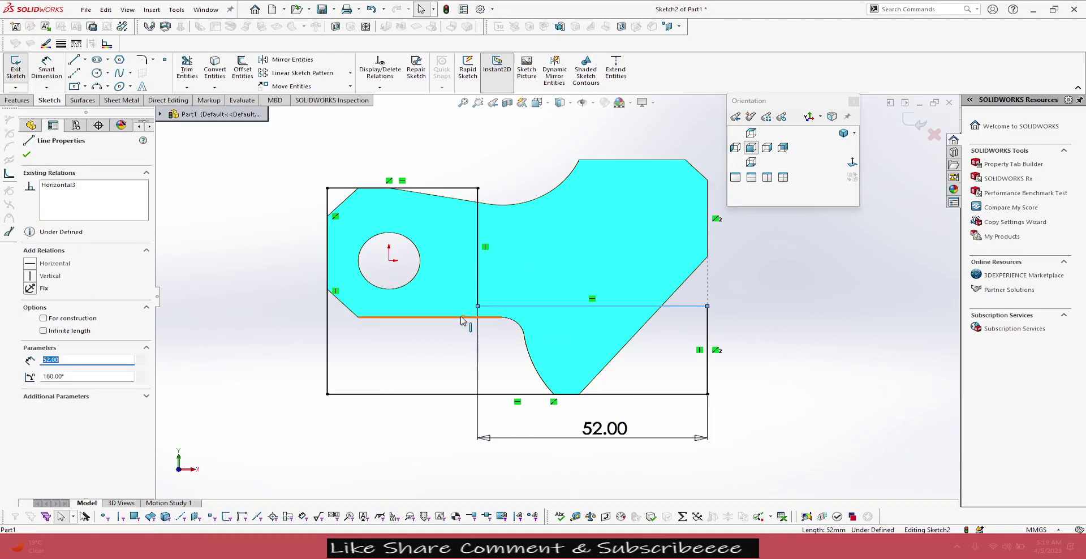
left_click(463, 317, "ctrl")
left_click(493, 270)
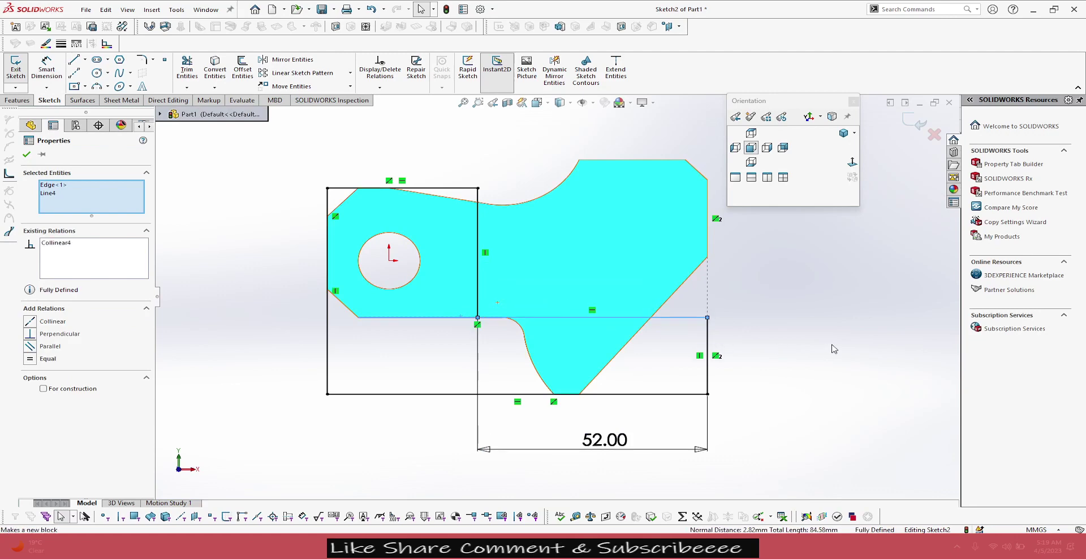
key("Escape")
Step: Recheck the exam drawing in Acrobat, then return to the 52 mm outline sketch
key("alt+Tab")
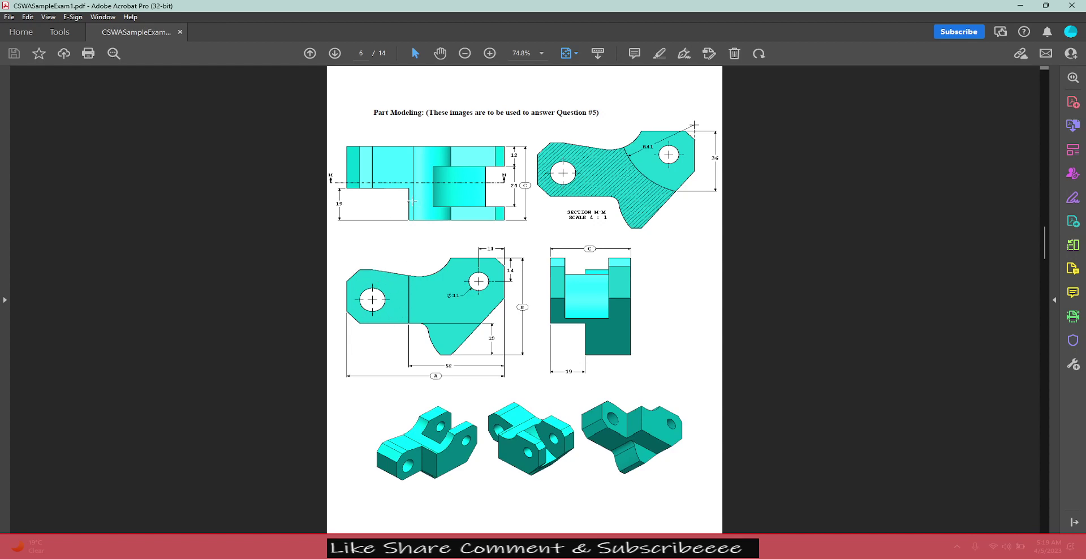
key("alt+Tab")
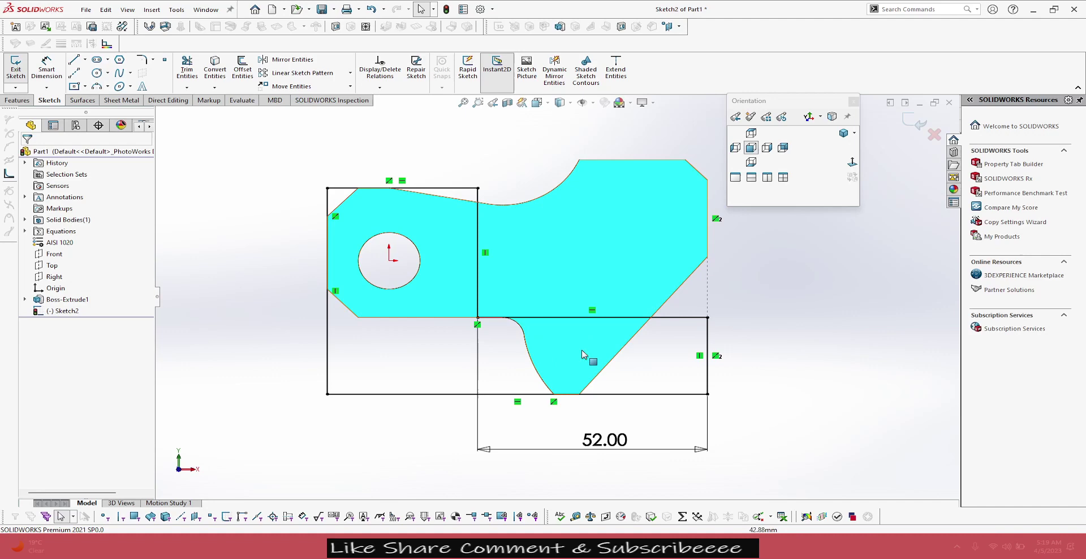
key("alt+Tab")
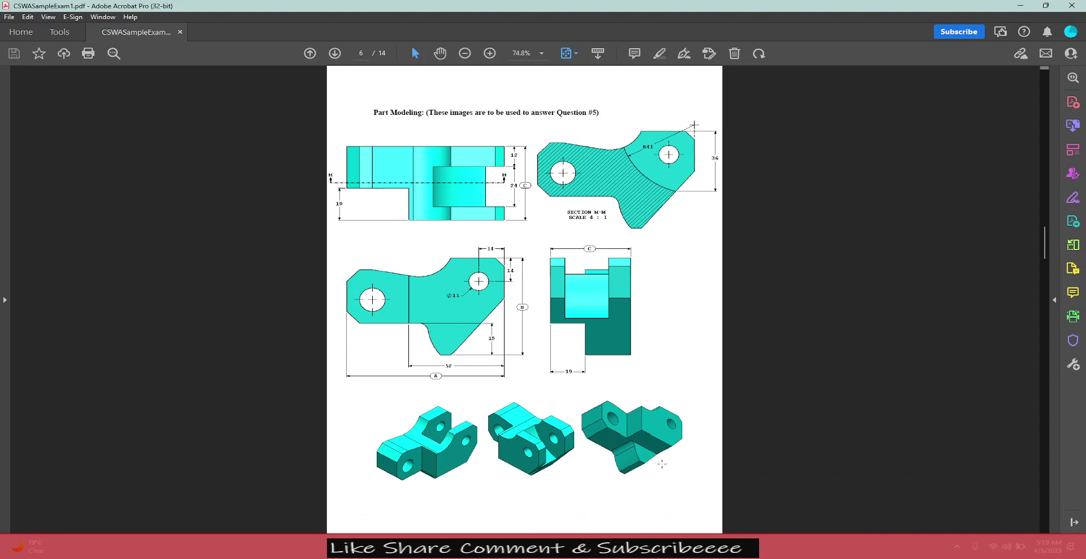
key("alt+Tab")
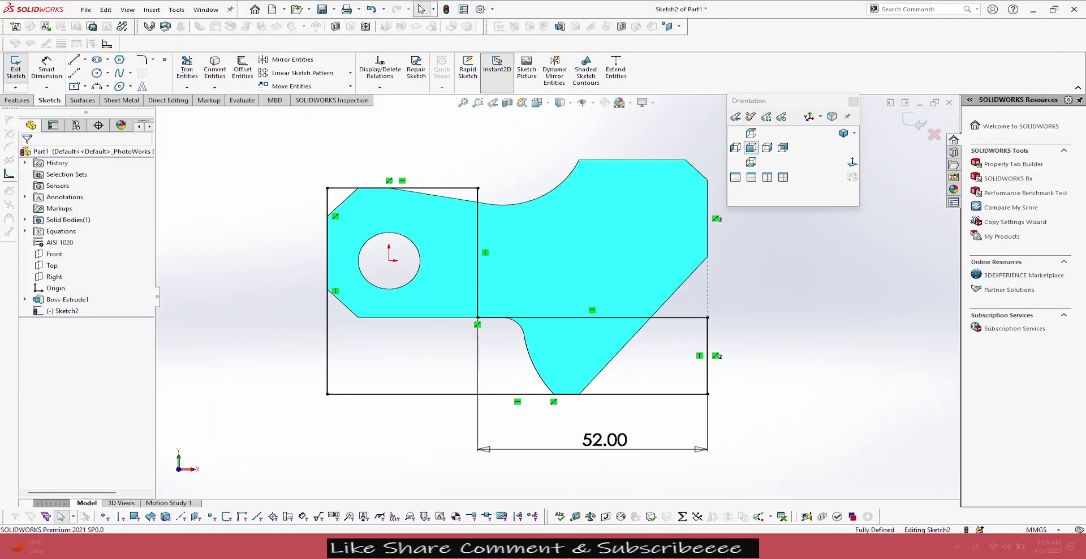
Step: Extrude-cut the sketched outline 19 mm deep (Blind) and orbit to inspect the cut
left_click(17, 101)
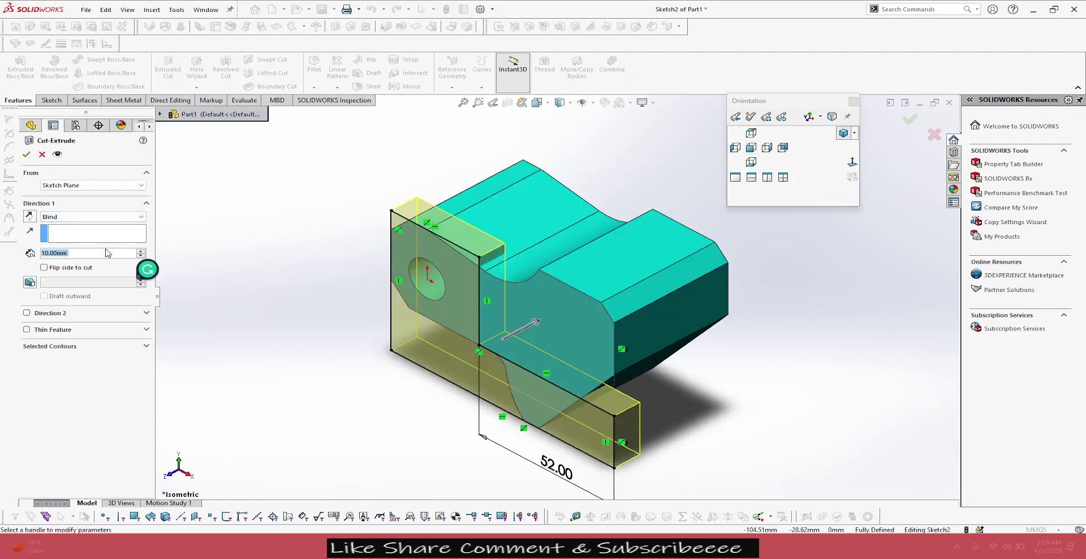
type("19")
key("Return")
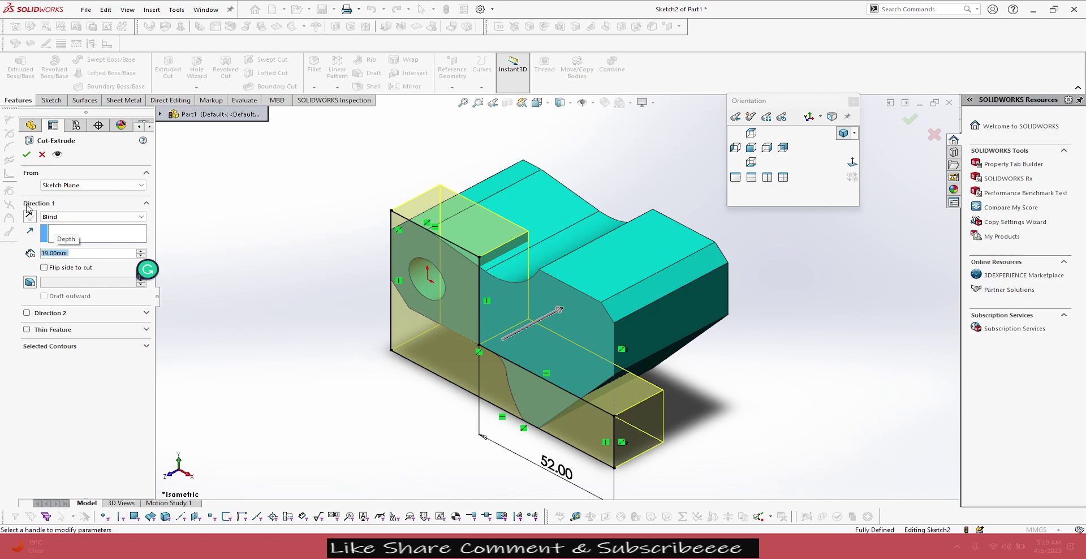
left_click(26, 155)
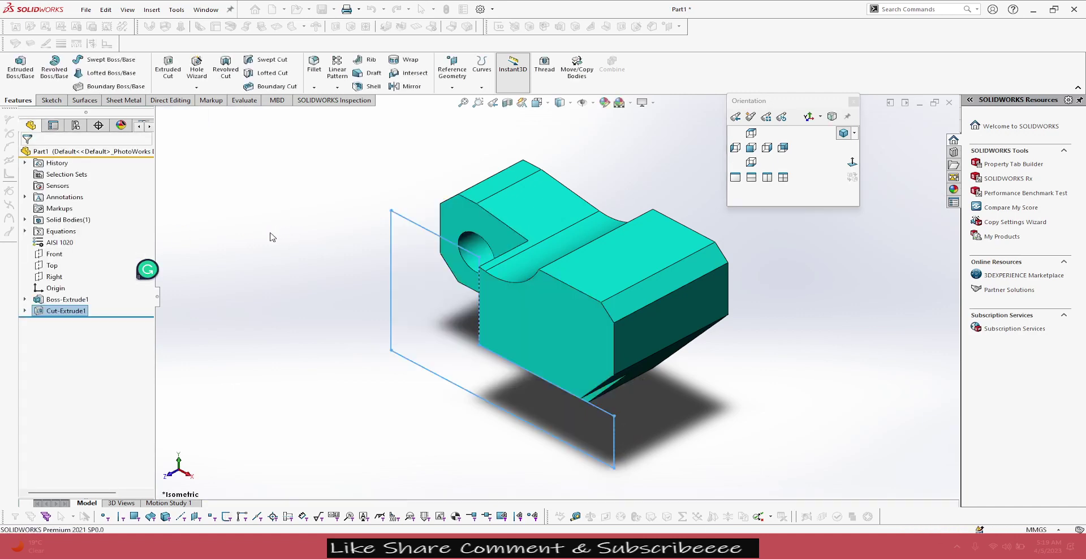
mouse_move(269, 235)
middle_mouse_down()
mouse_move(298, 296)
mouse_move(407, 273)
mouse_move(311, 305)
mouse_move(347, 236)
mouse_move(294, 341)
middle_mouse_up()
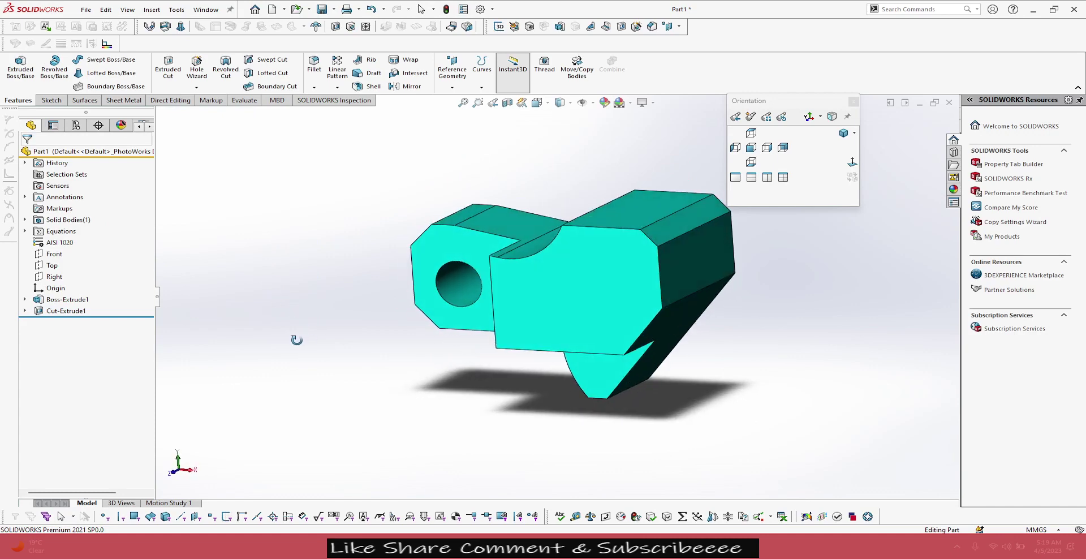
key("alt+Tab")
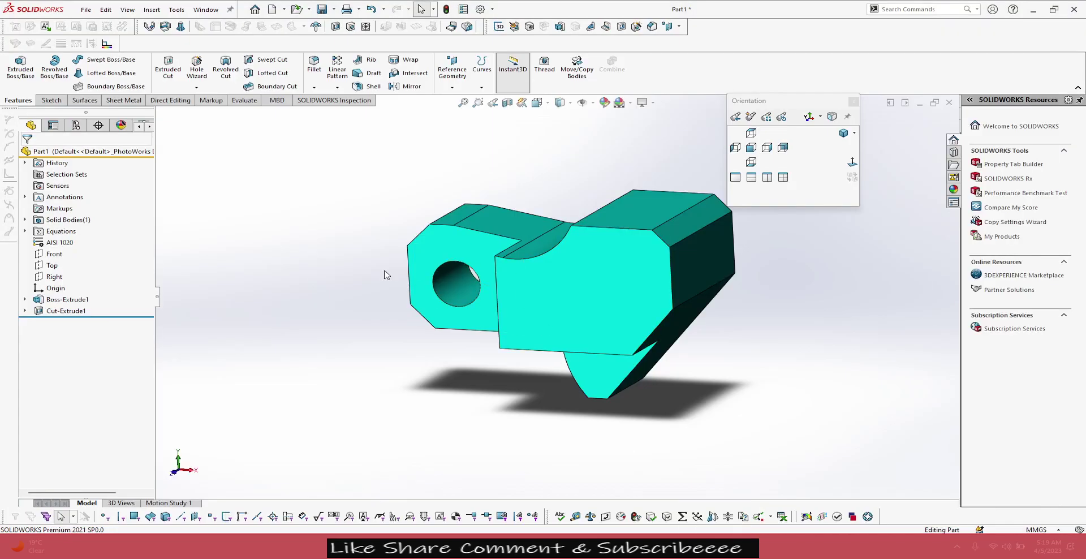
Step: Sketch an Ø11 circle near the upper right of the tall block's front face
left_click(646, 267)
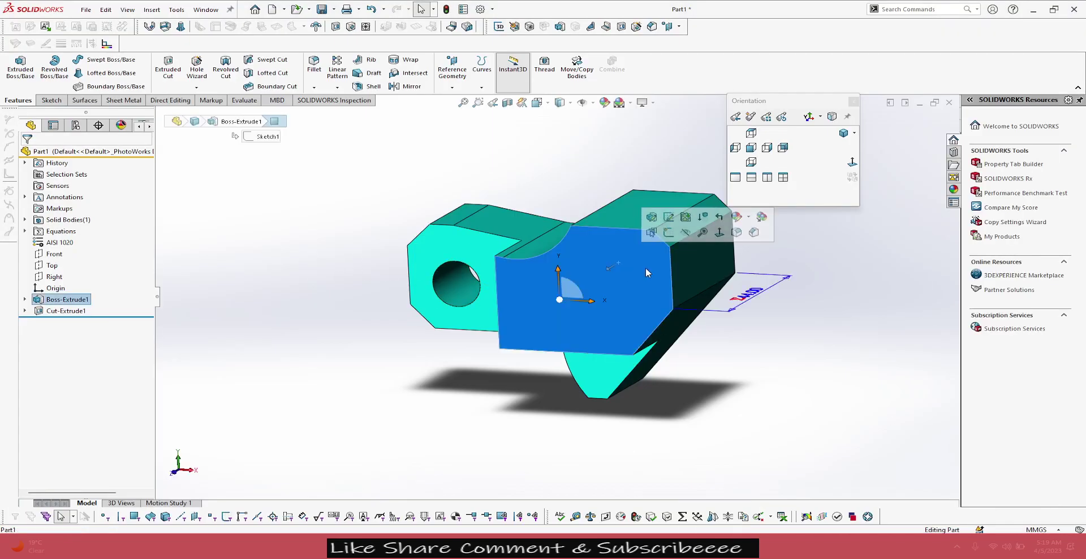
left_click(669, 232)
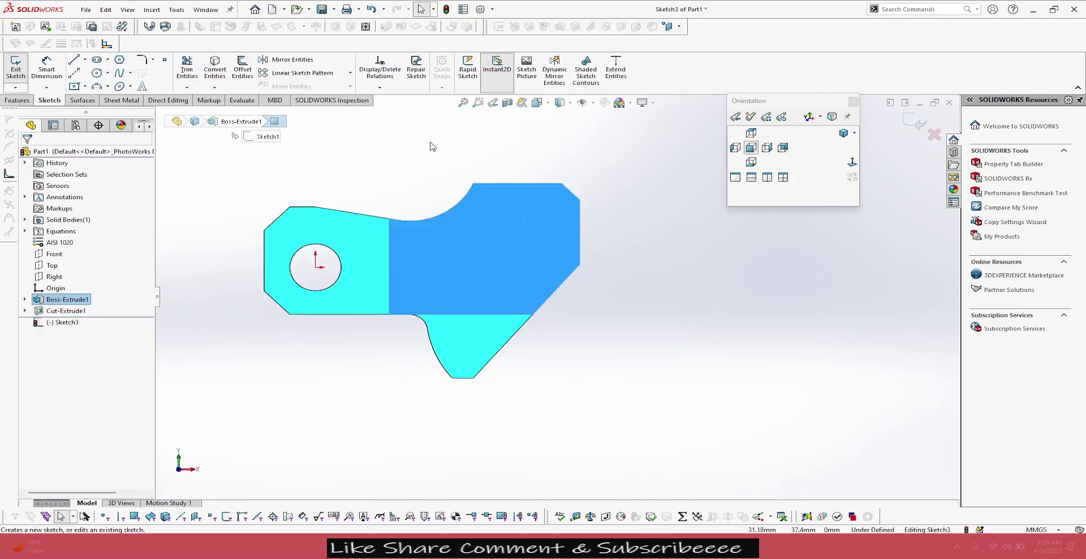
key("s")
left_click(444, 192)
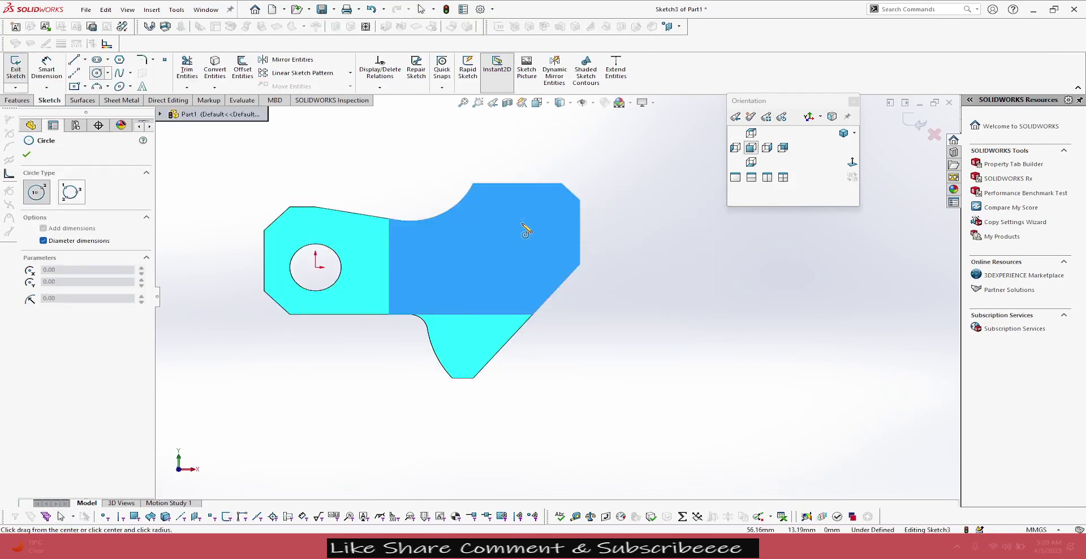
left_click(521, 223)
type("11")
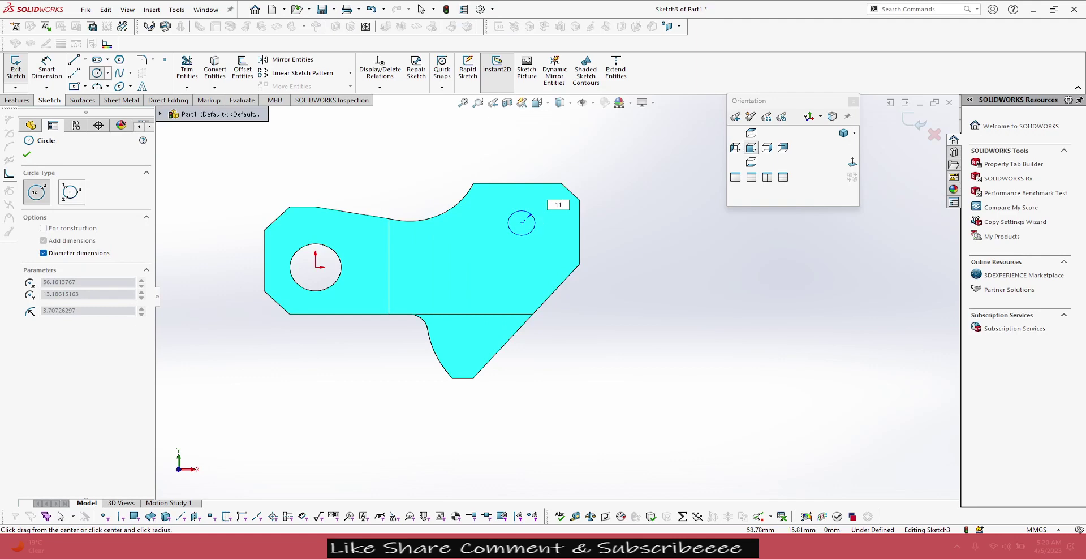
key("Return")
right_click(686, 265)
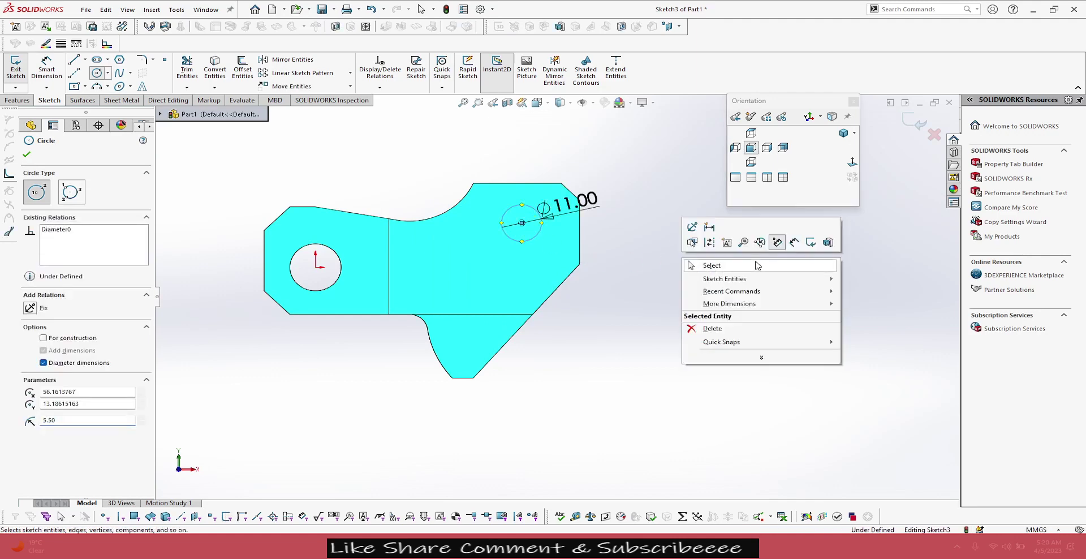
Step: Locate the circle's centre 14 mm from the face's top edge and 14 mm from its right edge
left_click(805, 242)
left_click(522, 223)
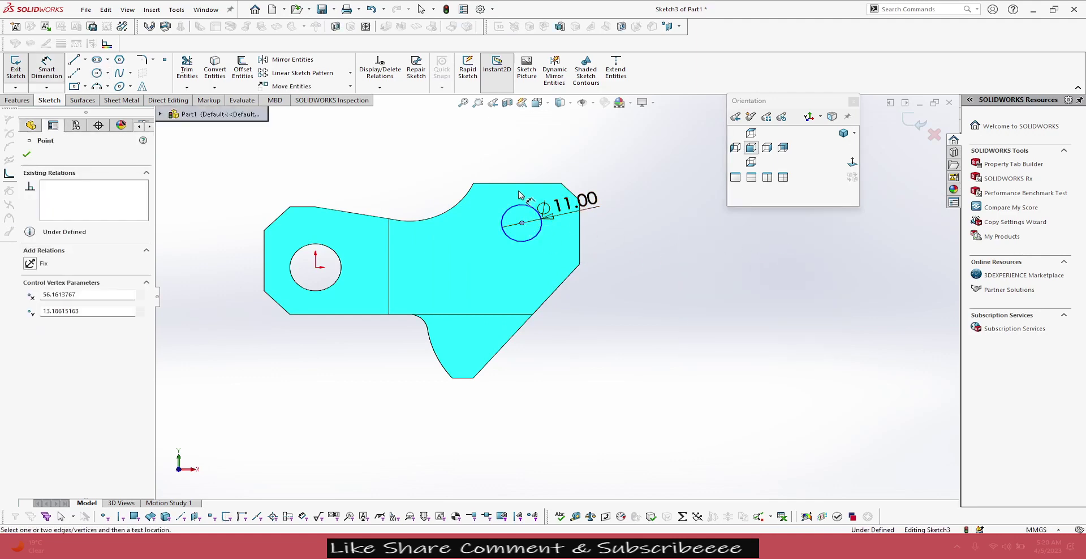
left_click(527, 183)
left_click(527, 226)
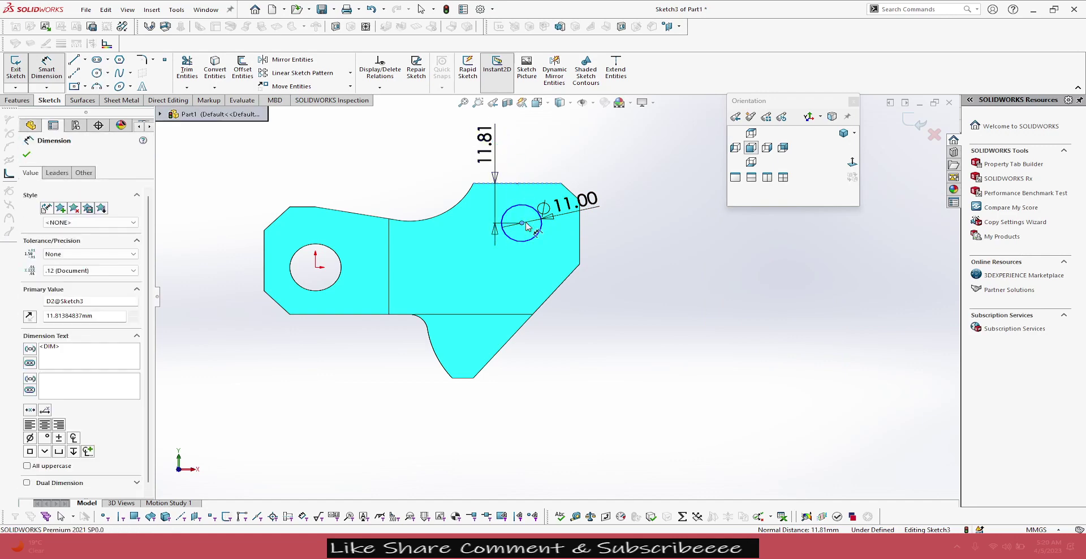
type("1")
key("Return")
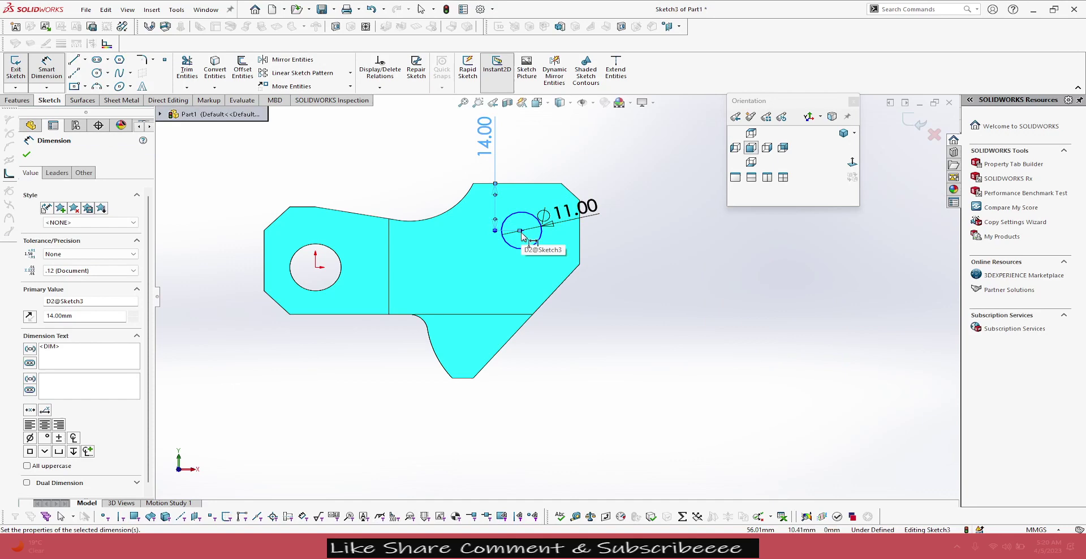
left_click(521, 231)
left_click(579, 241)
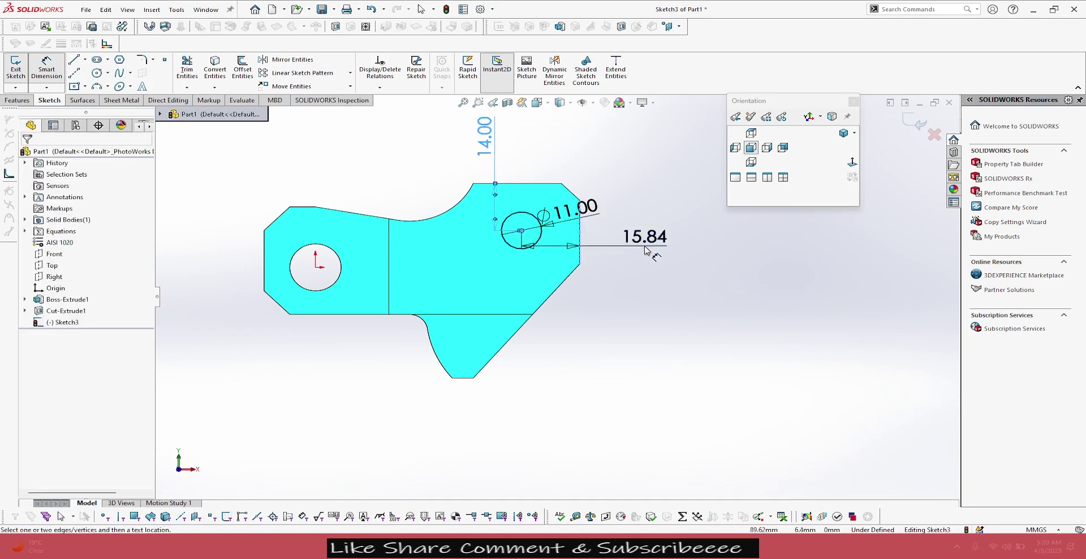
left_click(645, 251)
key("Return")
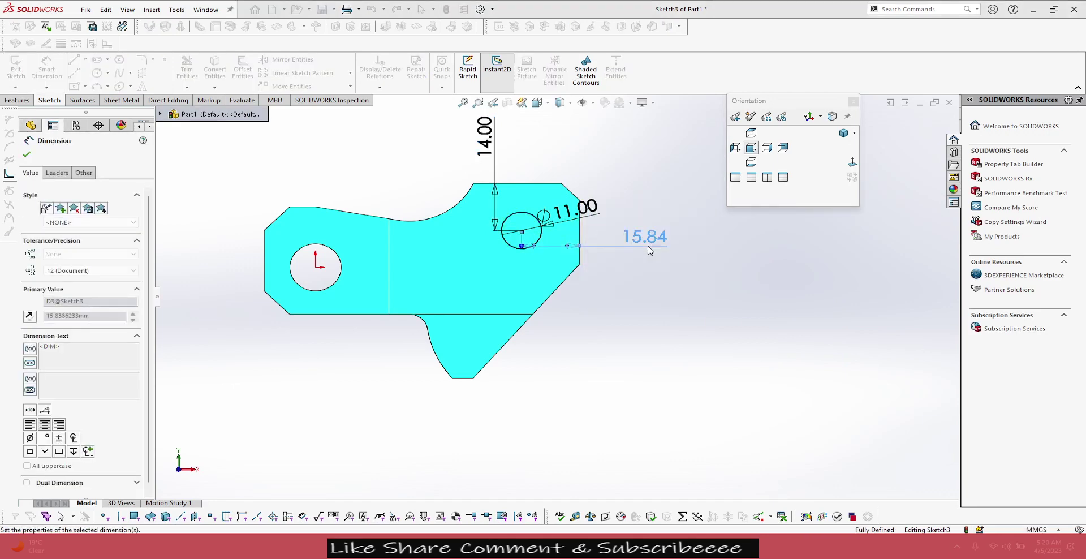
key("Escape")
key("alt+Tab")
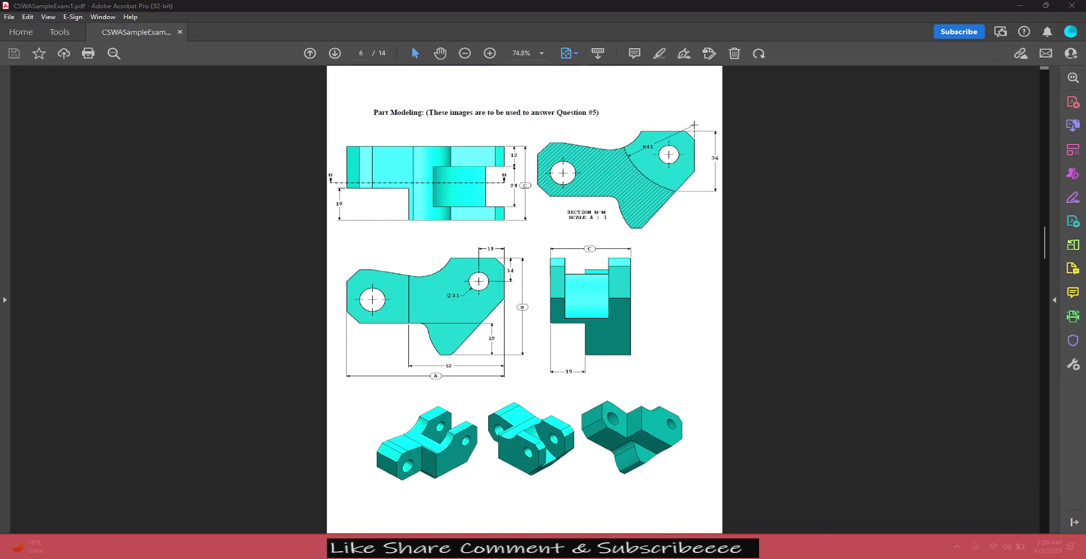
key("alt+Tab")
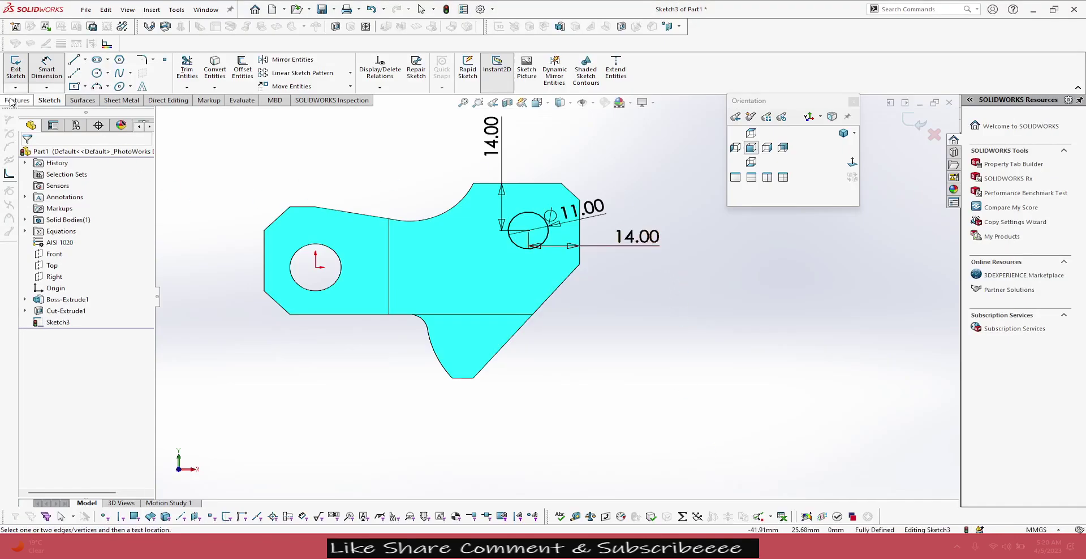
left_click(17, 100)
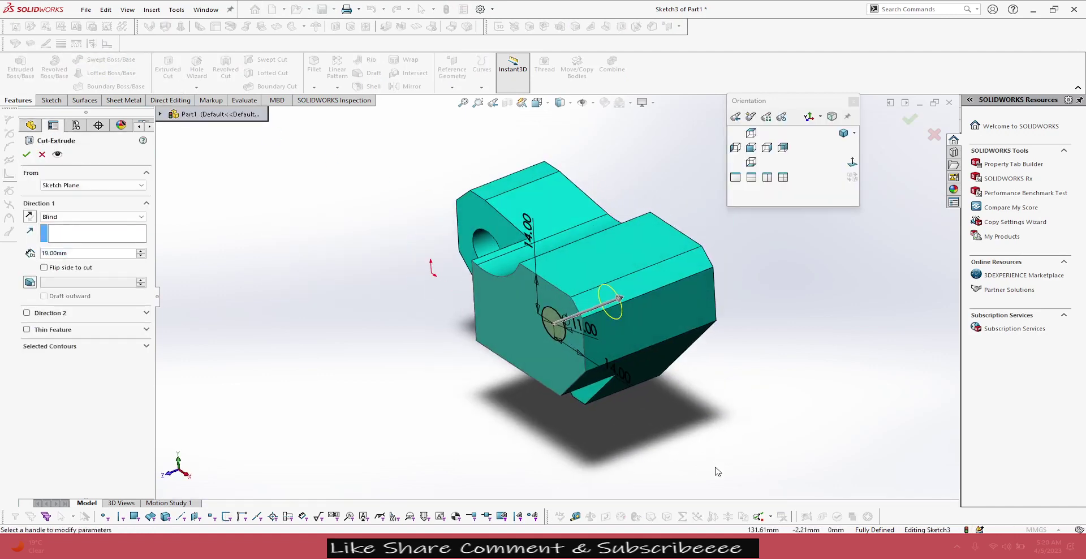
Step: Cut the Ø11 circle Through All and orbit to inspect the new hole
key("alt+Tab")
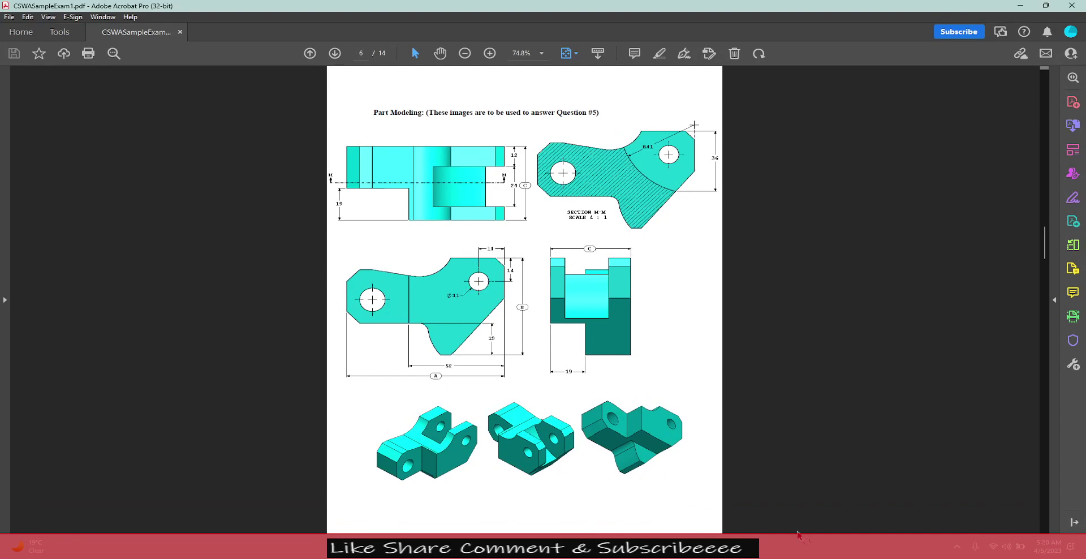
key("alt+Tab")
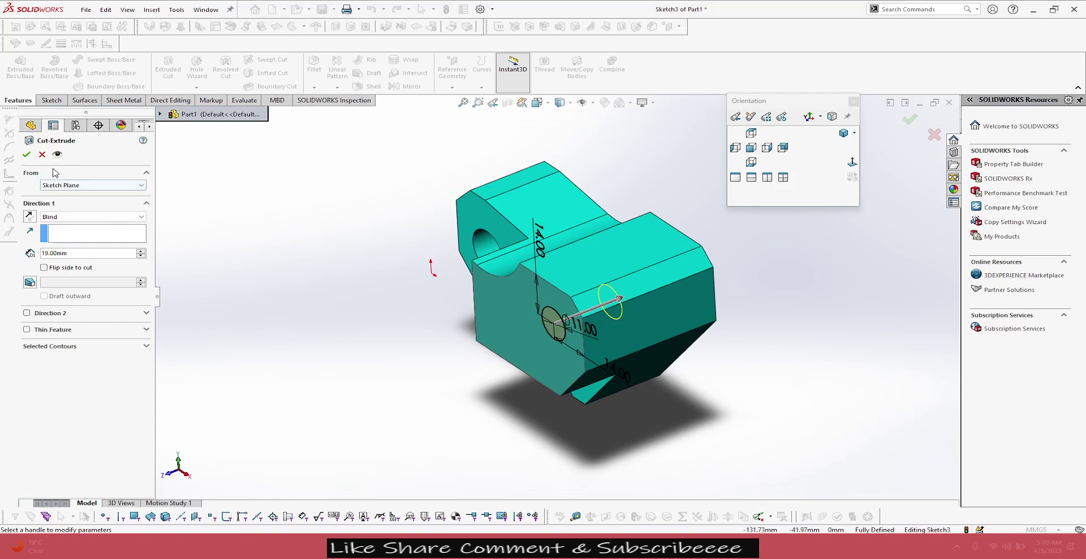
left_click(72, 218)
left_click(64, 233)
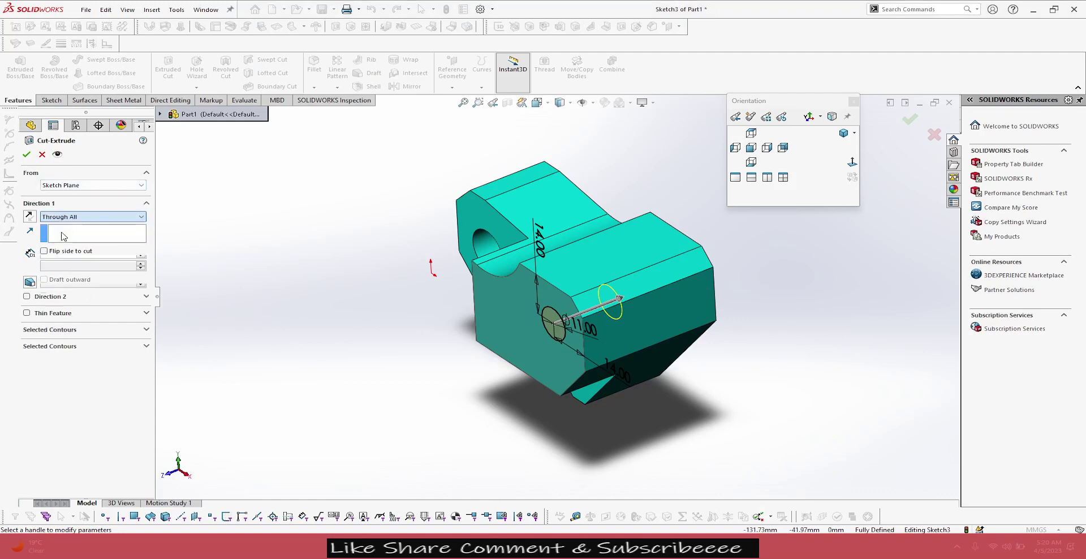
left_click(26, 153)
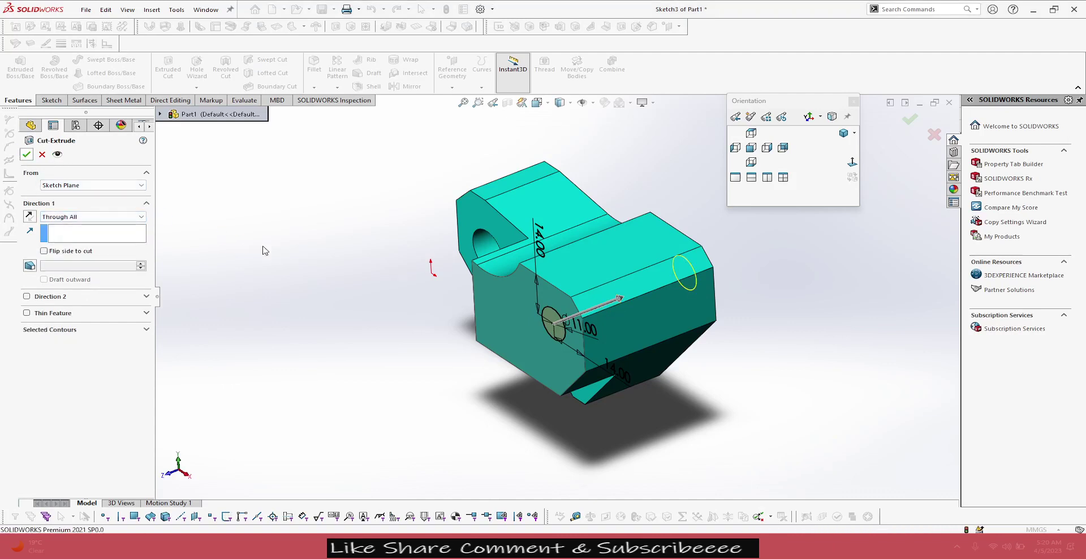
mouse_move(347, 336)
middle_mouse_down()
mouse_move(449, 282)
mouse_move(359, 208)
mouse_move(376, 262)
mouse_move(327, 275)
middle_mouse_up()
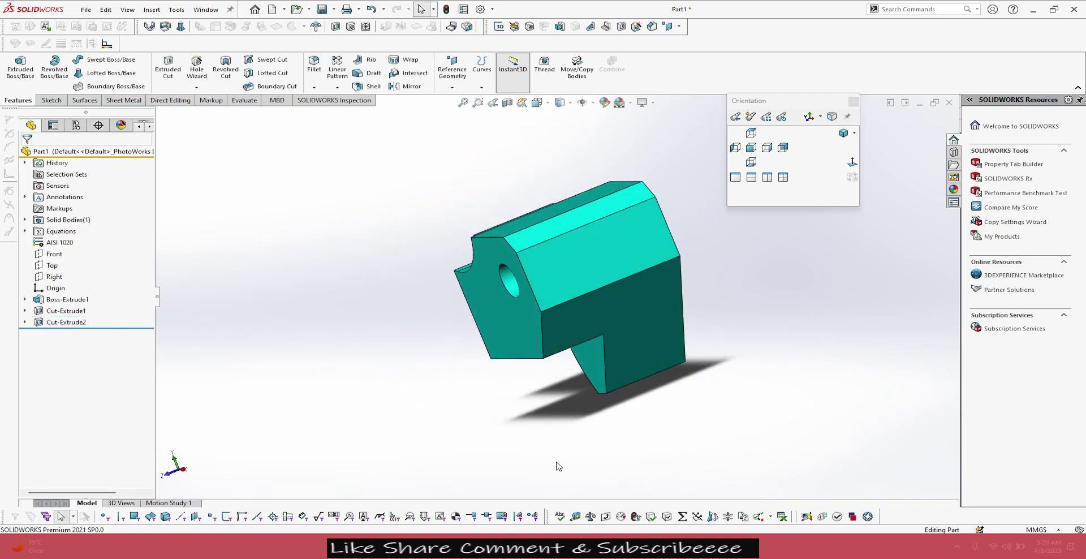
key("alt+Tab")
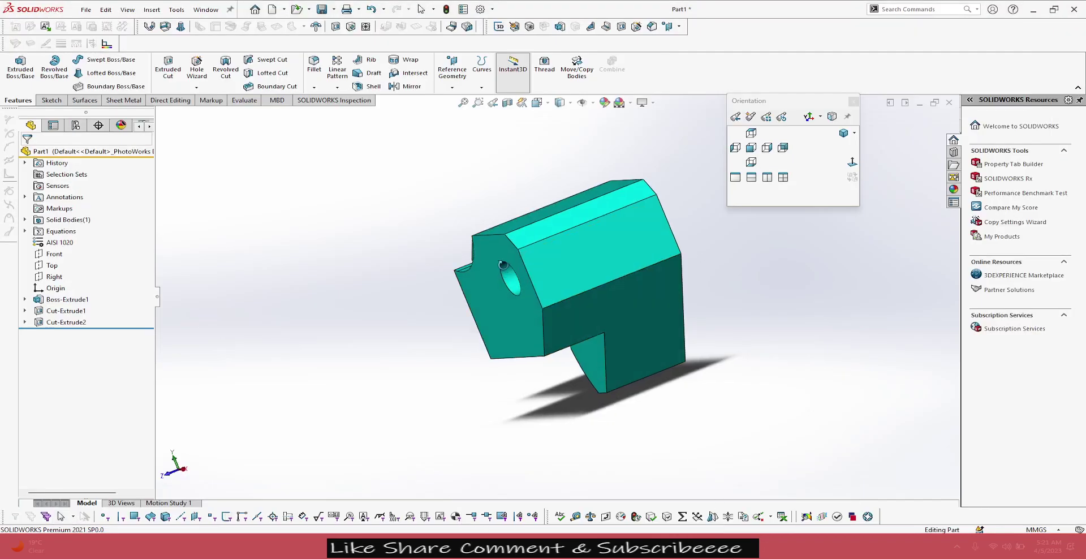
mouse_move(498, 315)
middle_mouse_down()
mouse_move(528, 323)
mouse_move(589, 281)
middle_mouse_up()
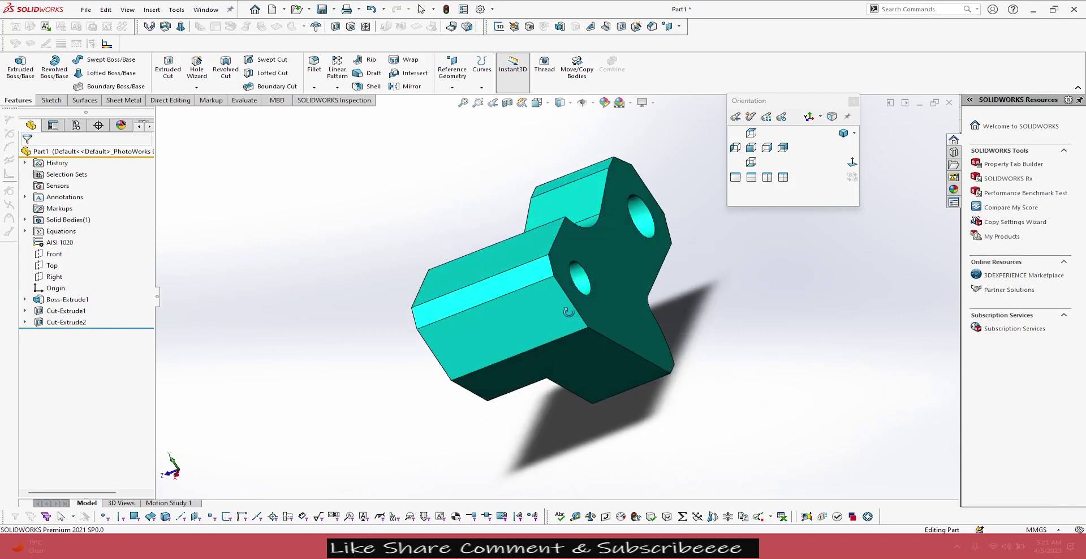
Step: Open a new sketch on the tool block's end face, viewed Normal To and zoomed in
left_click(589, 278)
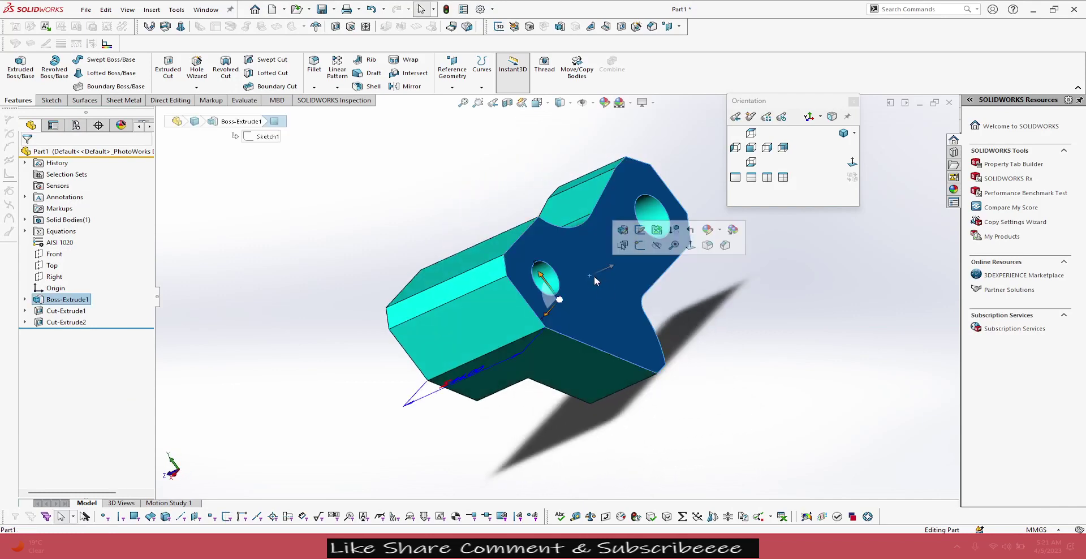
left_click(640, 246)
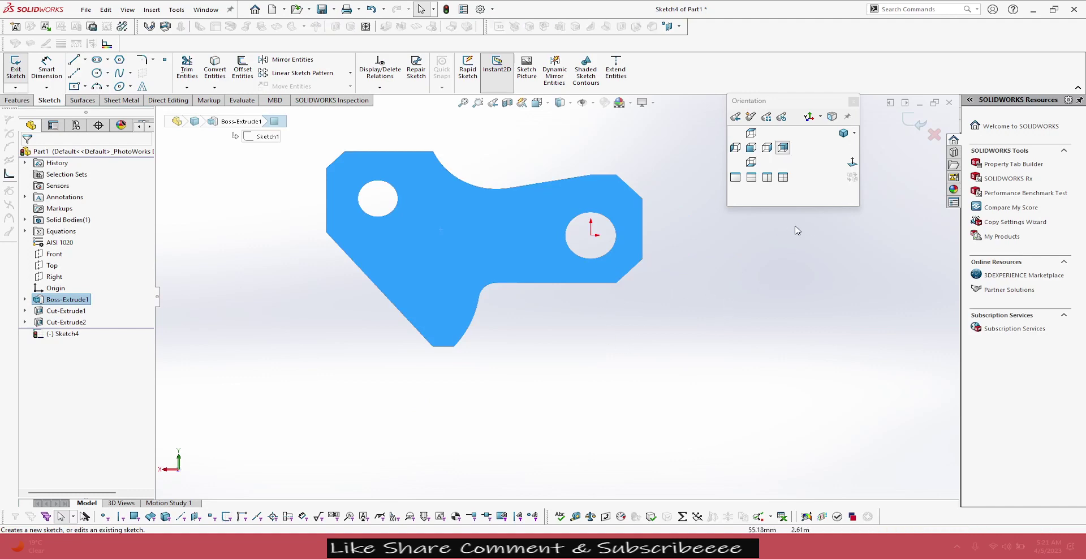
left_click(853, 162)
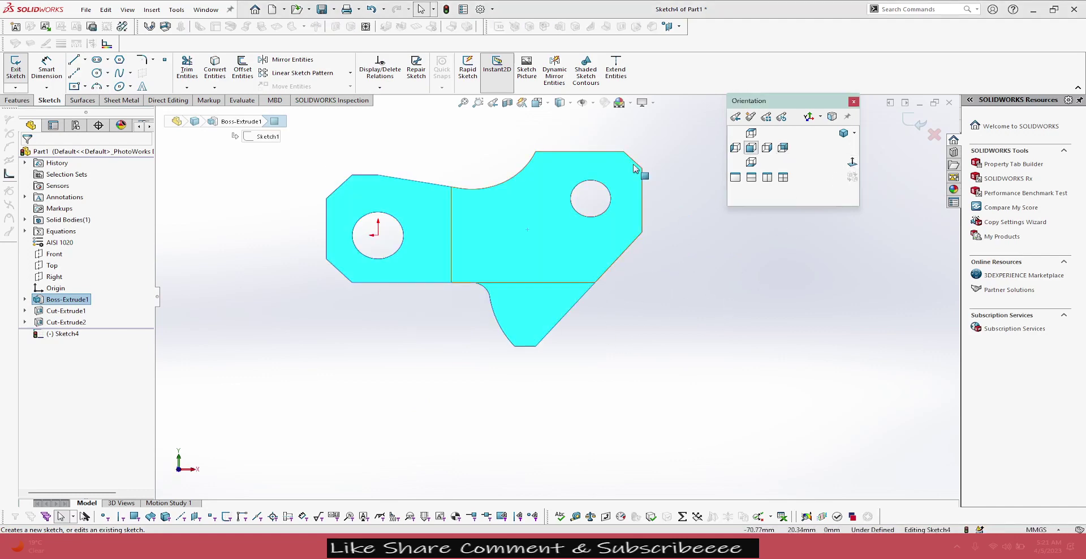
scroll(642, 174, "down", 2)
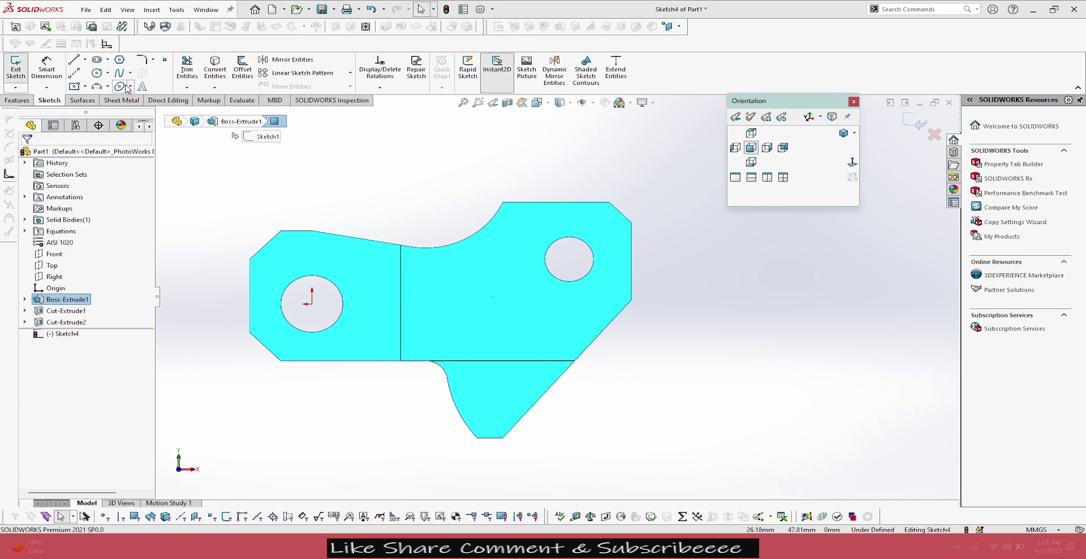
Step: Draw a three-point arc from the concave top edge to the lower-right slanted edge
left_click(95, 87)
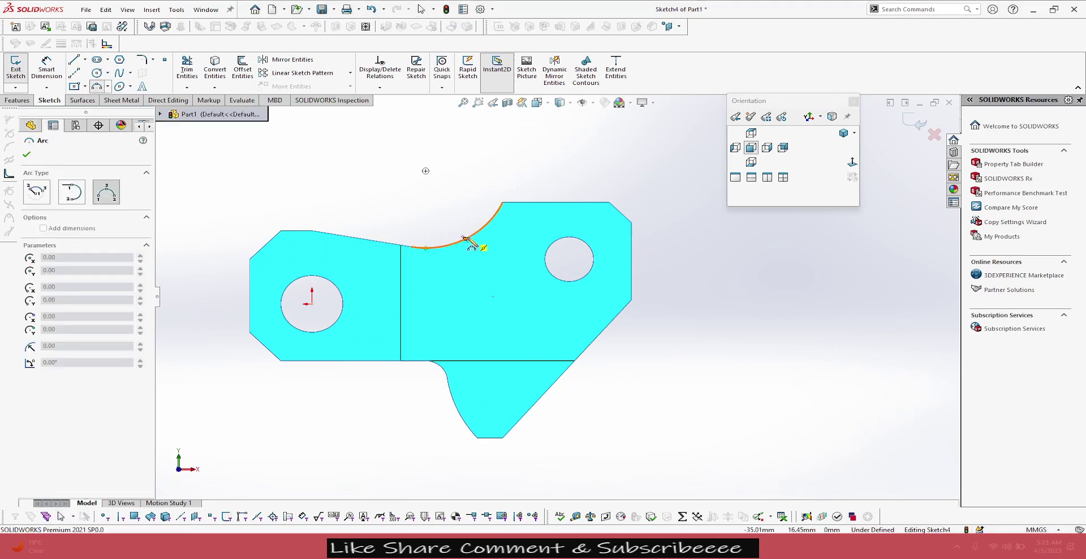
left_click(478, 233)
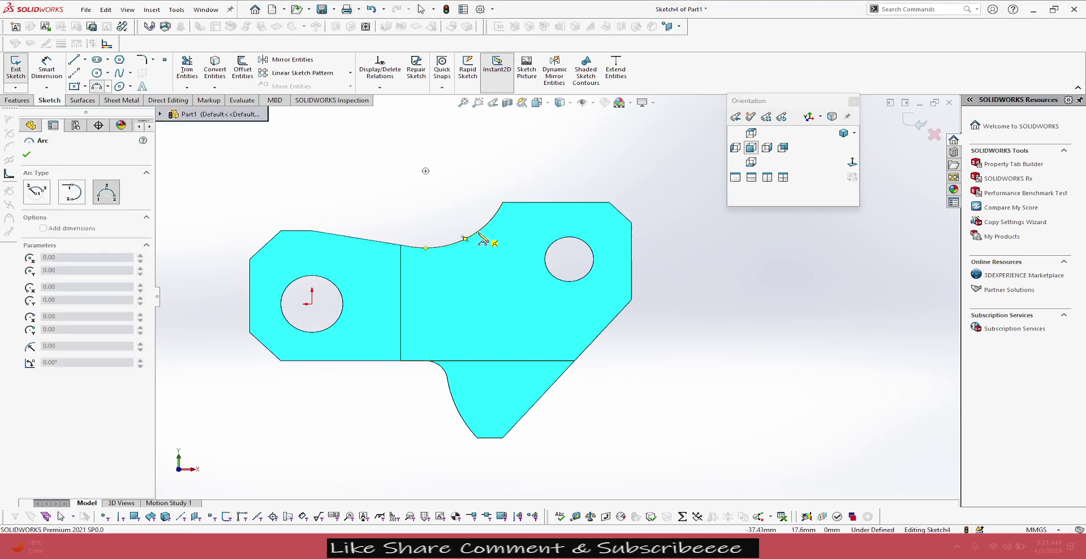
left_click(606, 326)
left_click(526, 297)
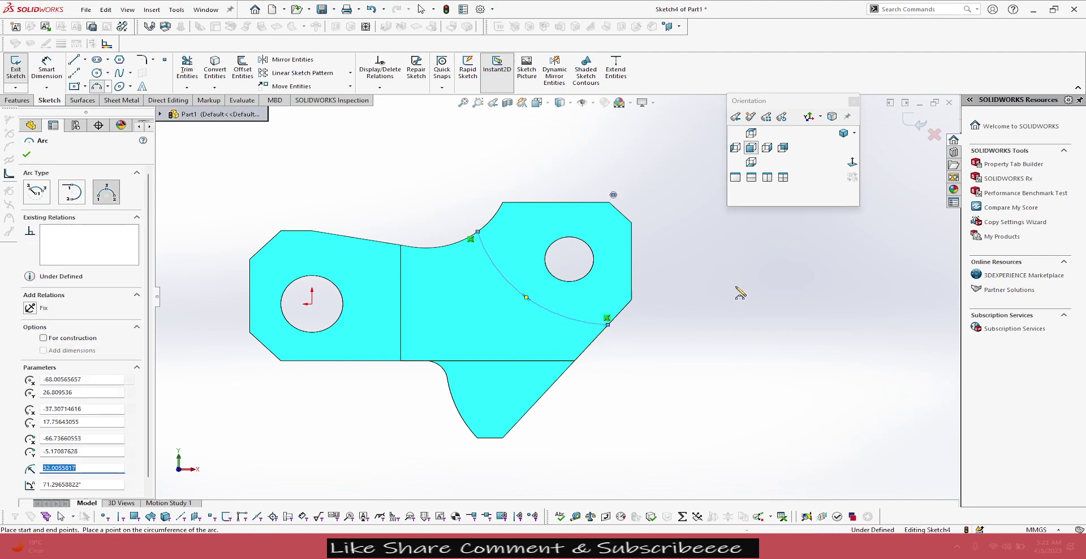
key("Escape")
right_click(732, 267)
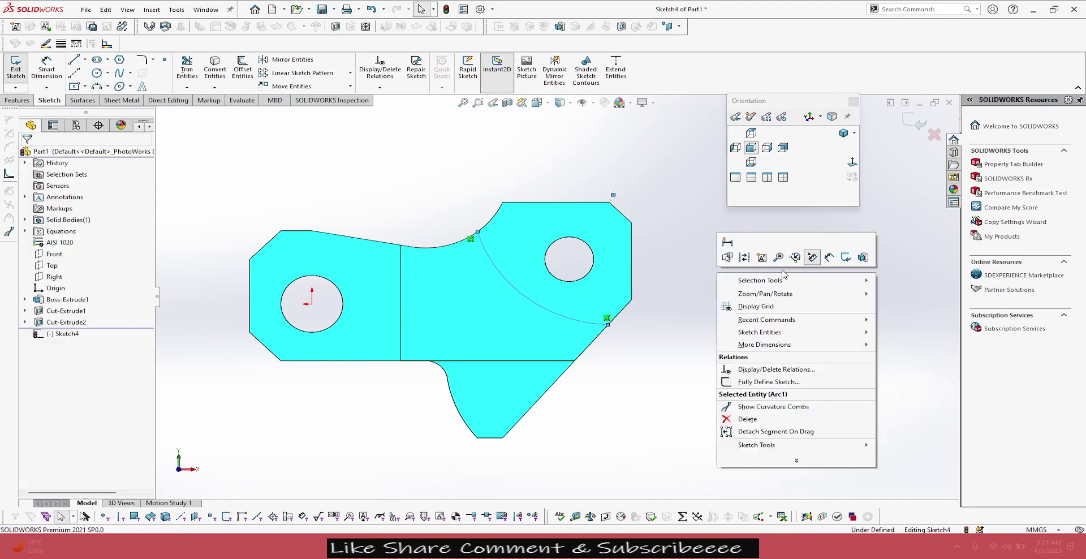
Step: Dimension the new arc's radius to 41 after checking the exam drawing
left_click(836, 259)
left_click(516, 301)
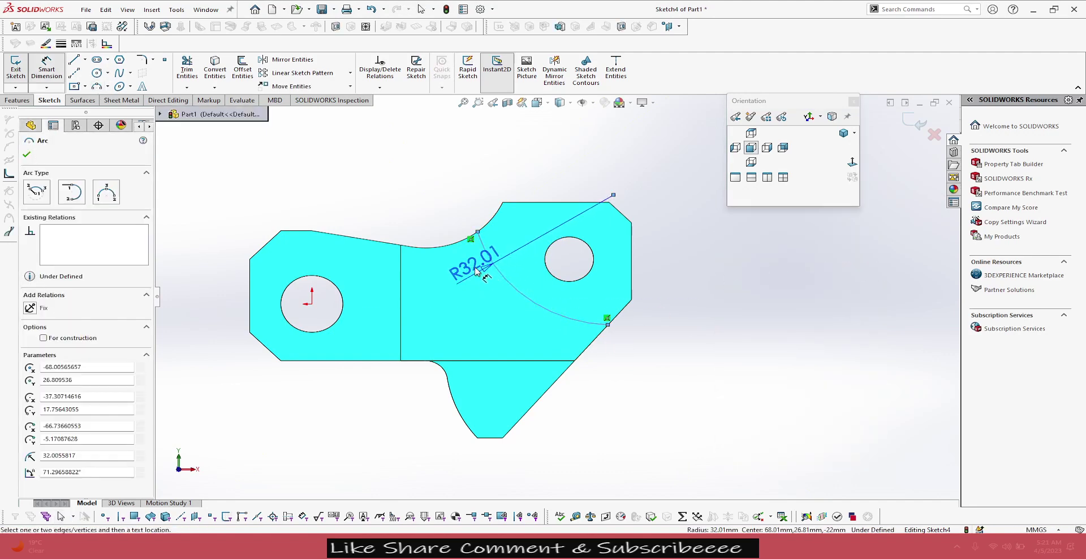
left_click(474, 301)
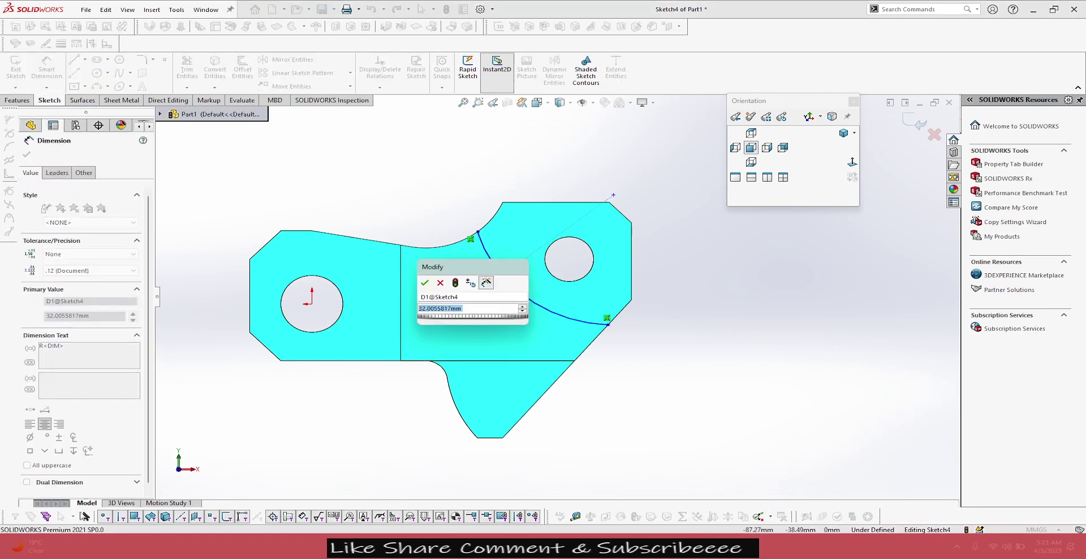
key("alt+Tab")
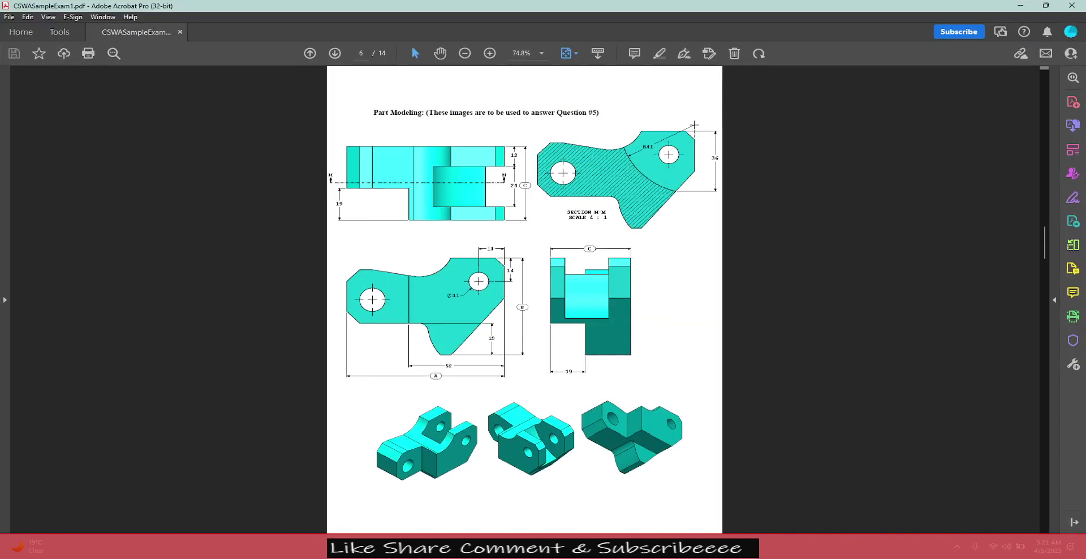
key("alt+Tab")
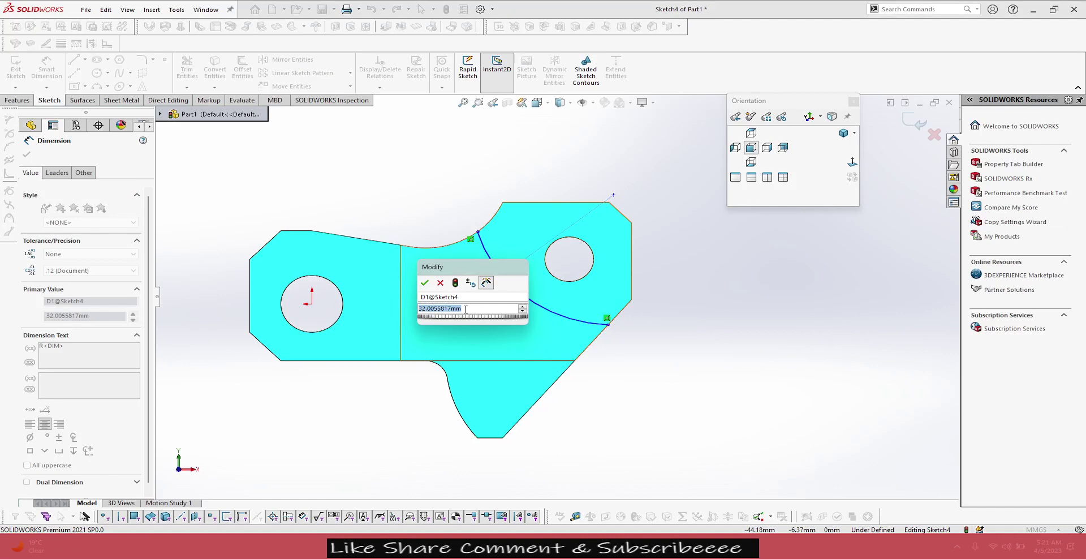
type("41")
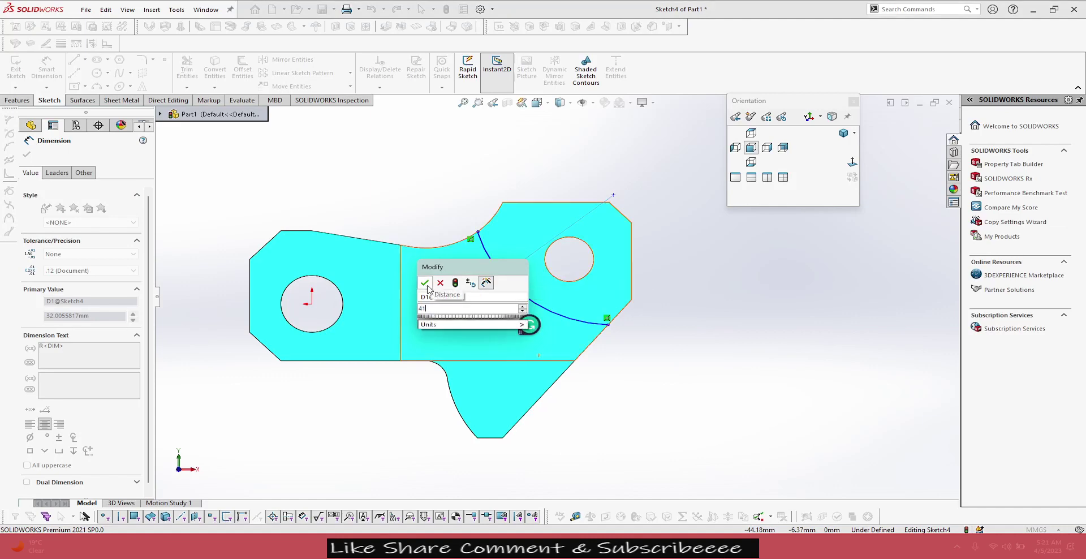
left_click(425, 282)
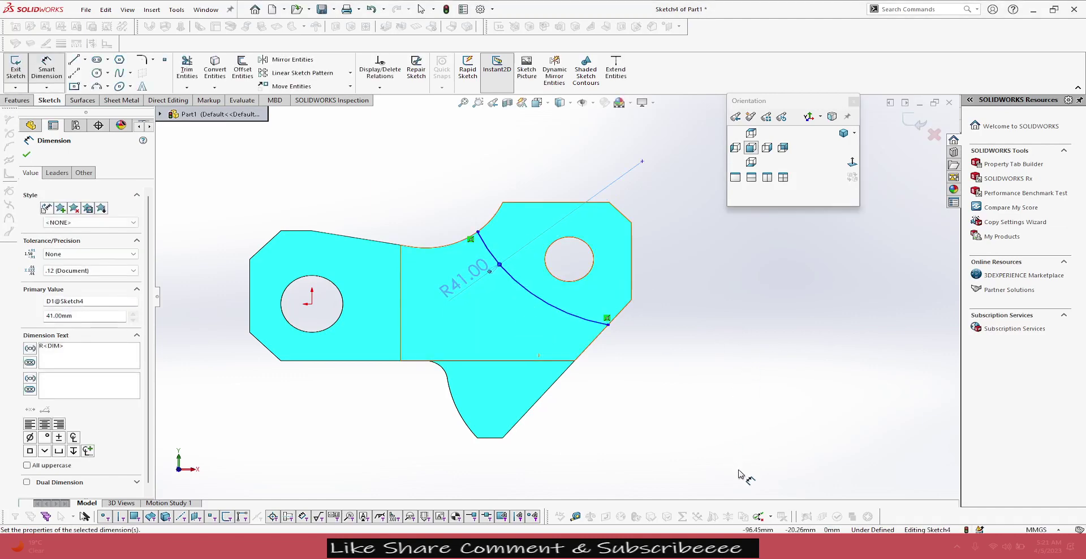
left_click(715, 376)
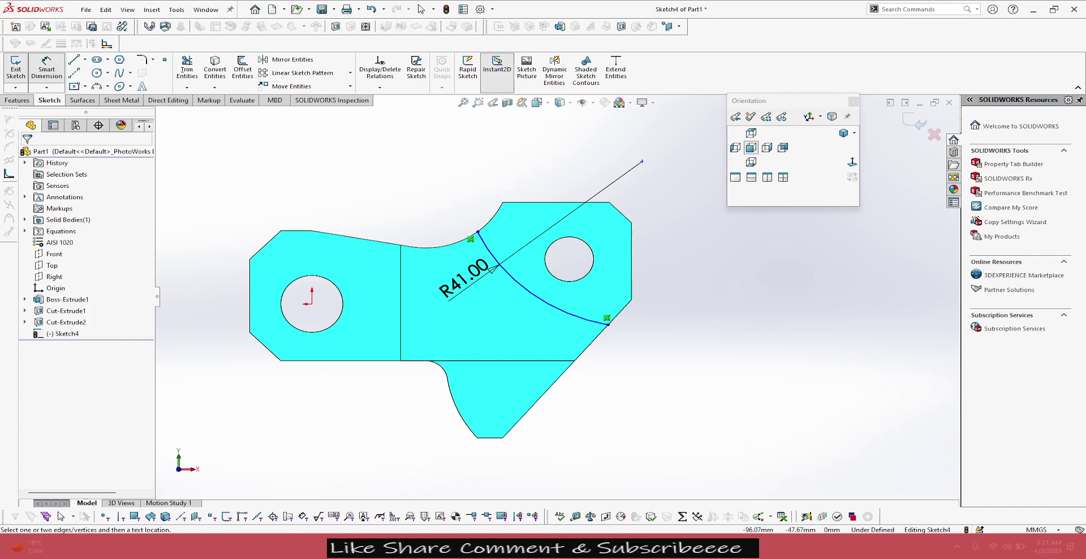
Step: Dimension the arc's lower endpoint 36 mm below the part's top edge
key("alt+Tab")
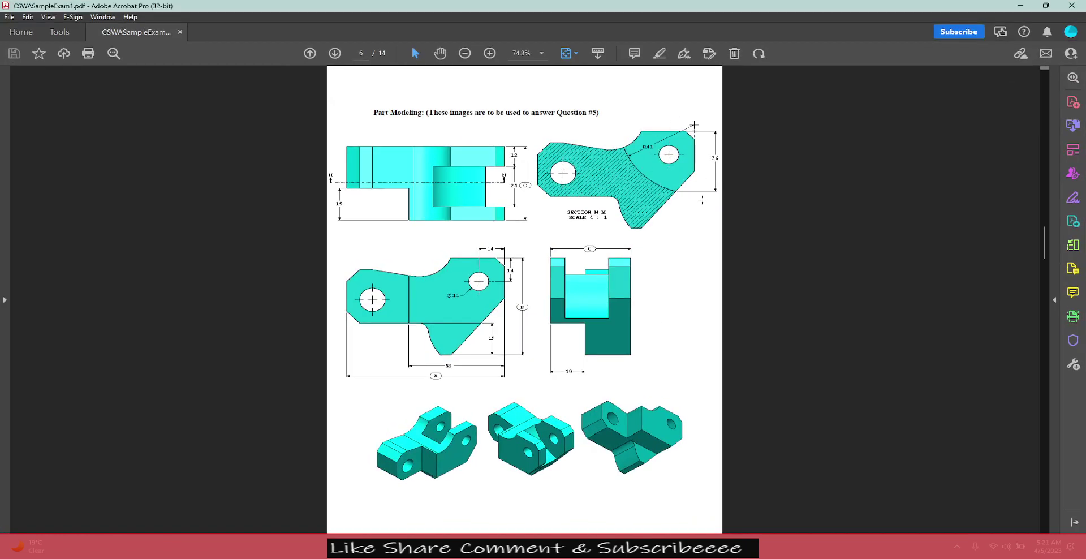
key("alt+Tab")
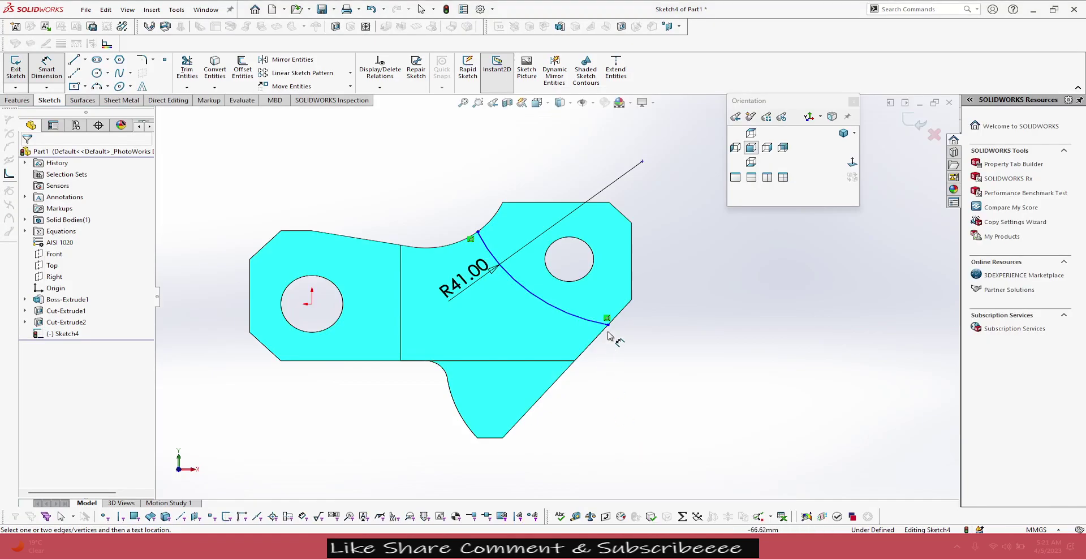
left_click(608, 324)
left_click(570, 203)
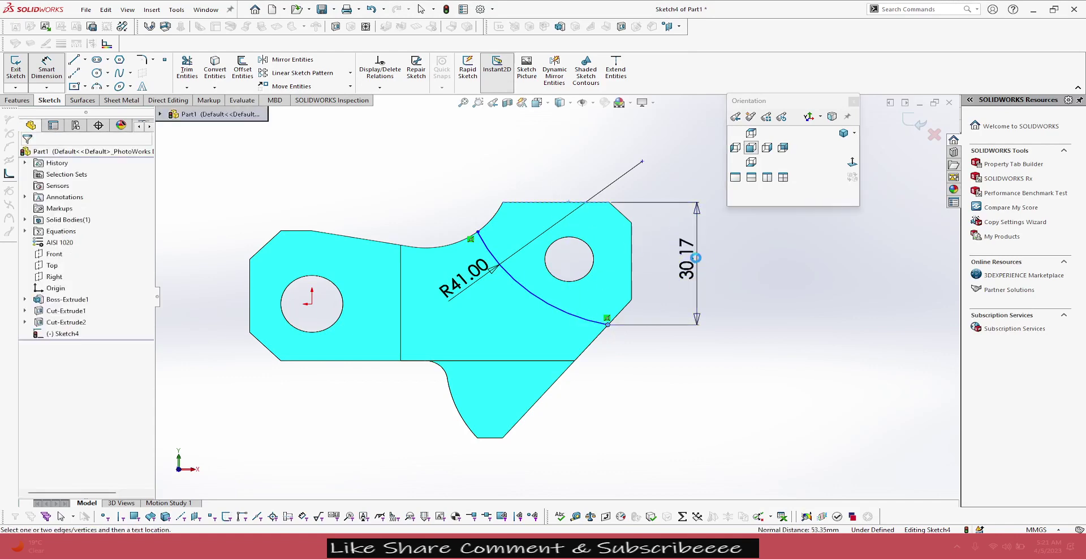
left_click(717, 266)
type("36")
key("Return")
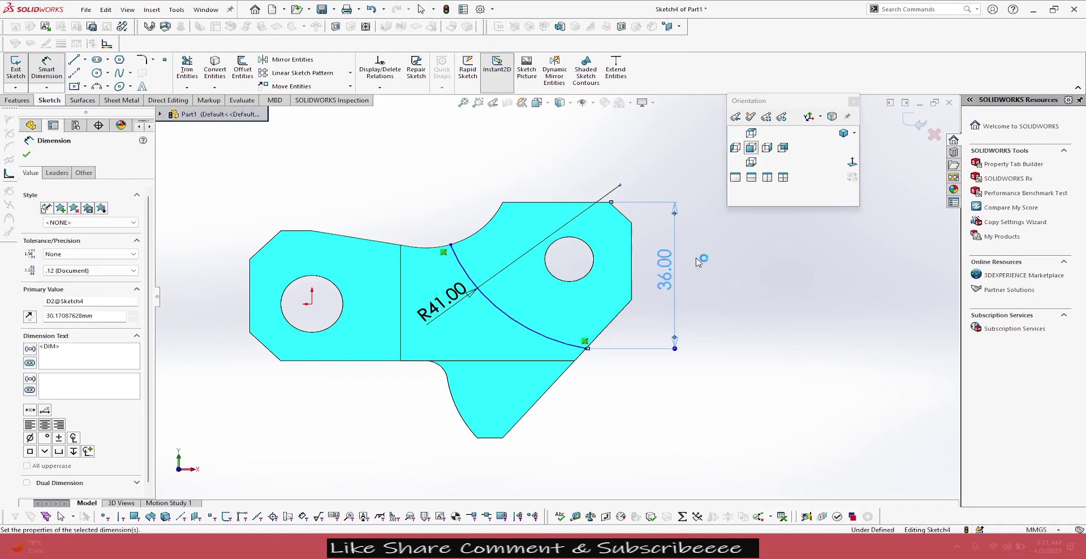
key("Escape")
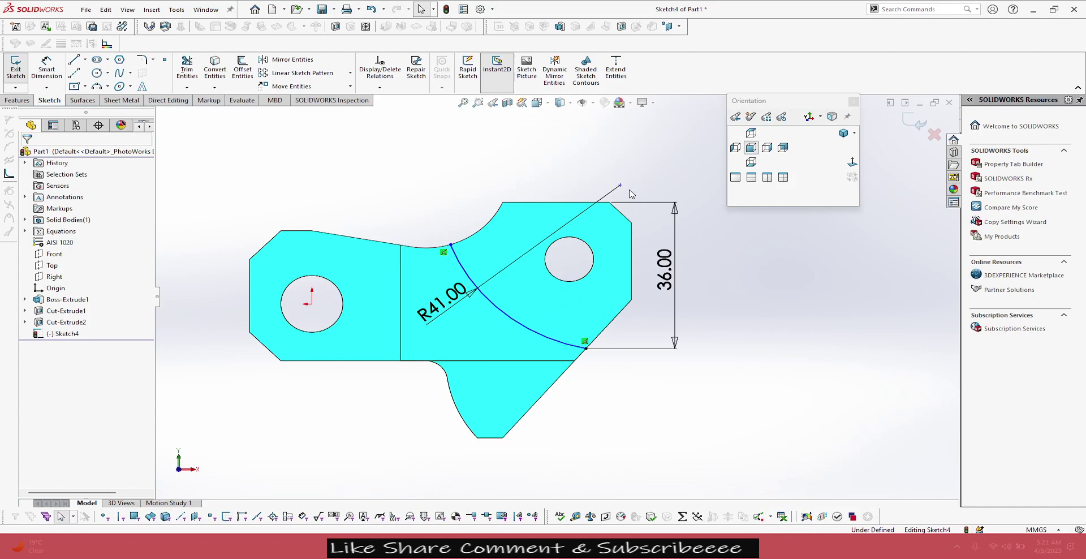
Step: Make the top end of the radius line coincident with the right vertical edge
left_click(620, 185)
left_click(632, 239, "ctrl")
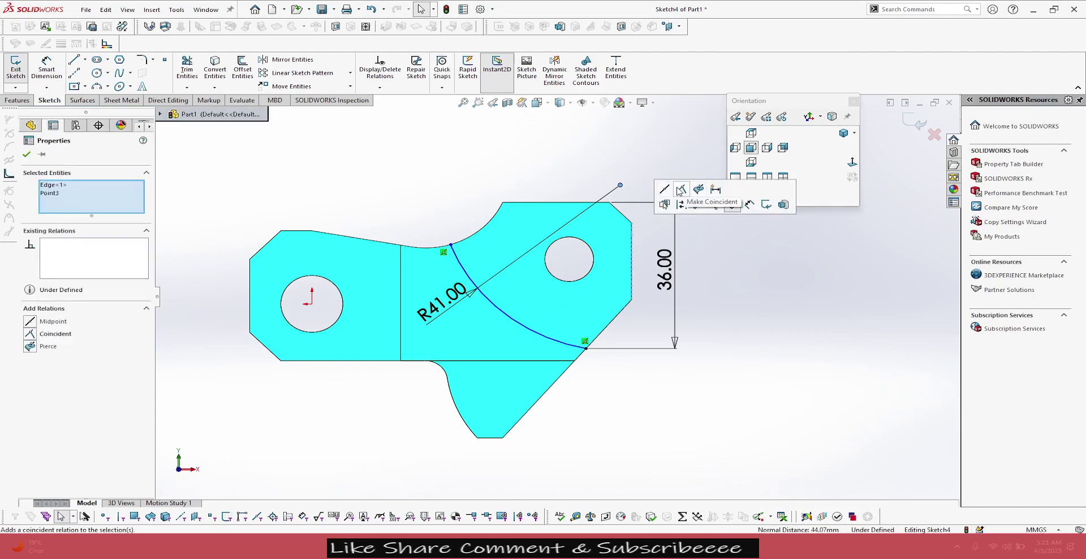
left_click(682, 190)
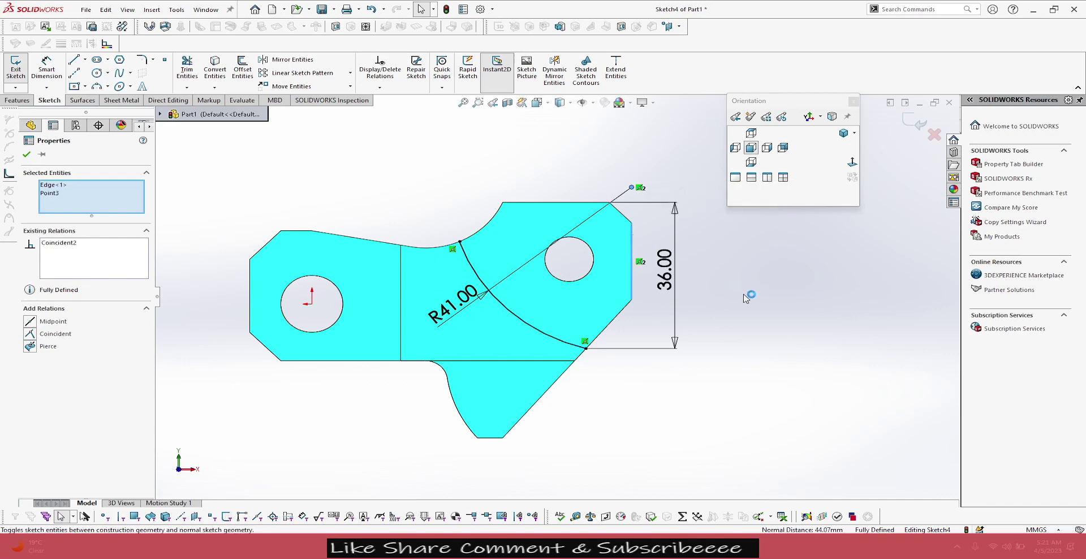
left_click(741, 362)
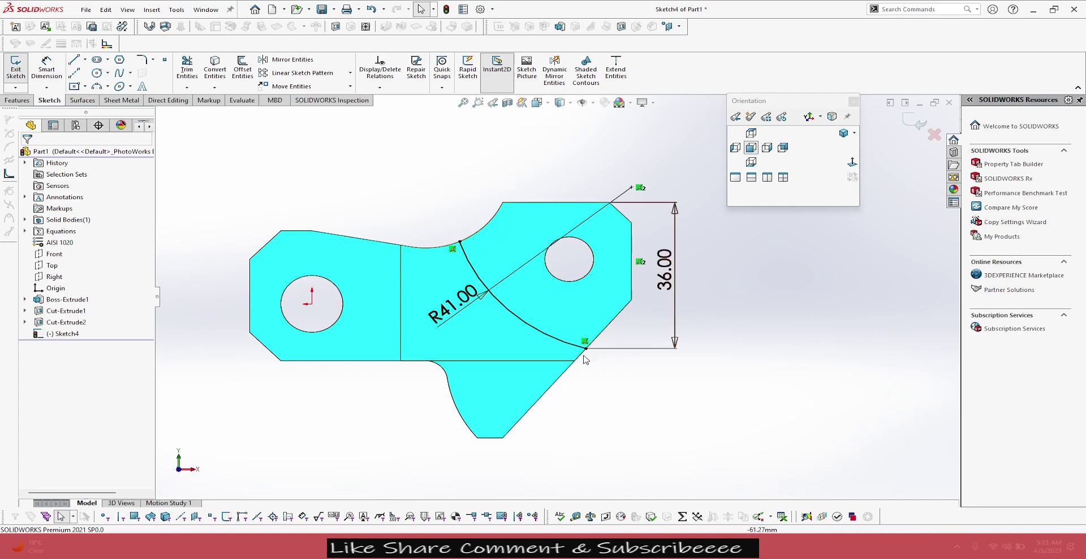
Step: Convert the concave top edge and small corner edge into the sketch, trim the excess, and tilt the view
left_click(476, 240)
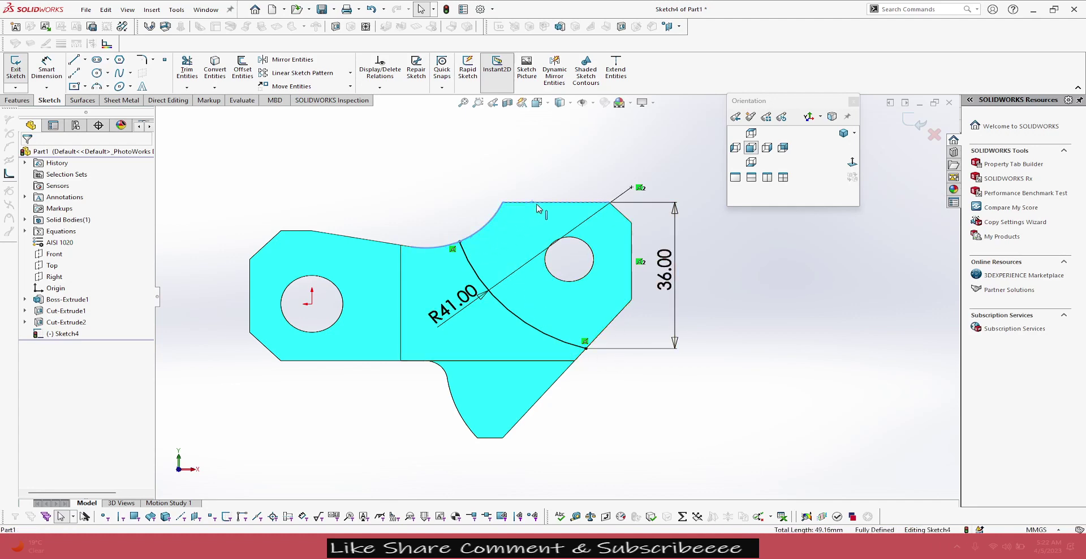
left_click(618, 211, "ctrl")
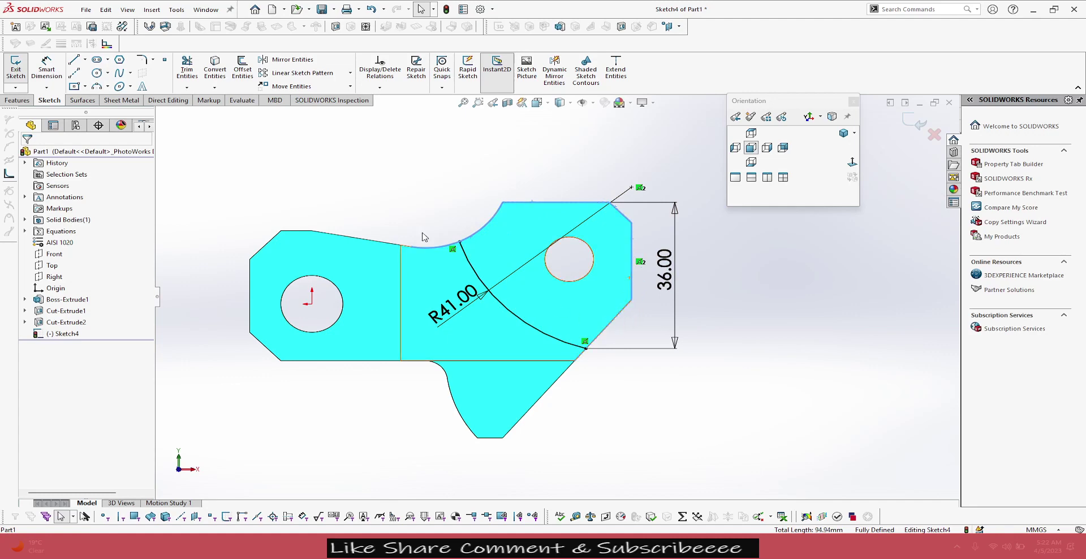
left_click(218, 78)
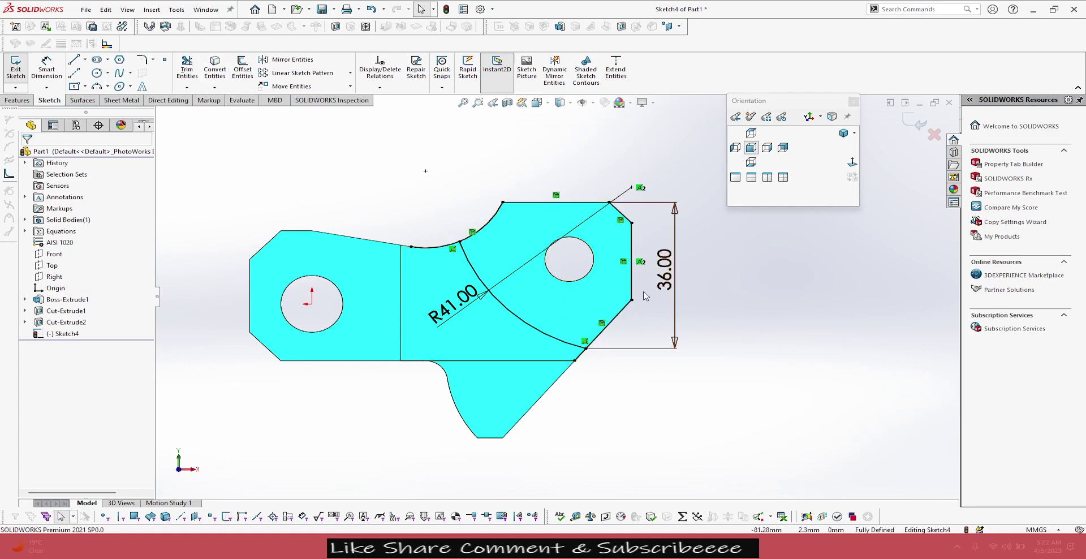
left_click(188, 71)
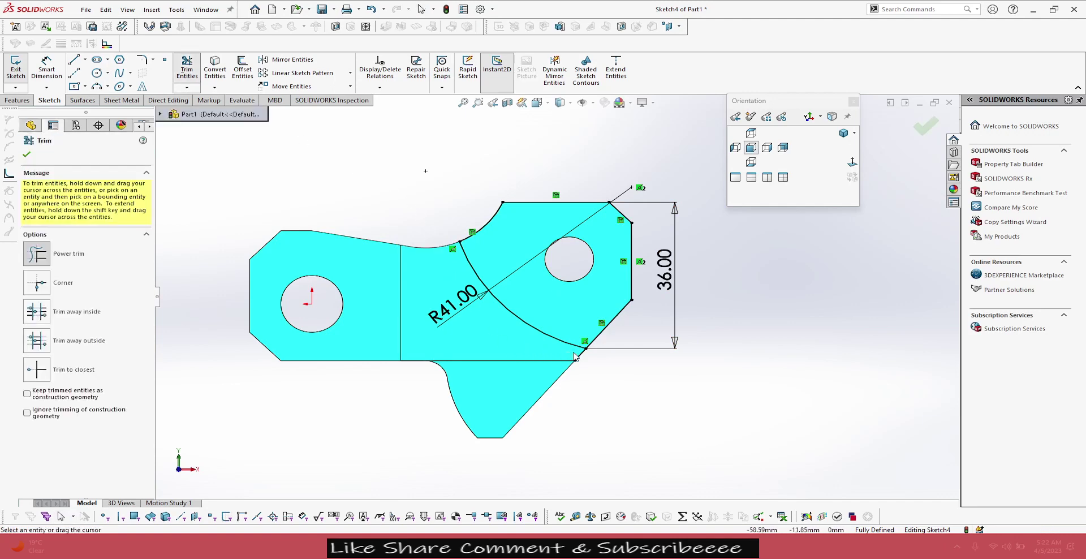
left_click(27, 159)
middle_click_drag(427, 170, 390, 228)
Step: Start a Cut-Extrude from a reversed 12 mm offset so it begins inside the part
left_click(23, 100)
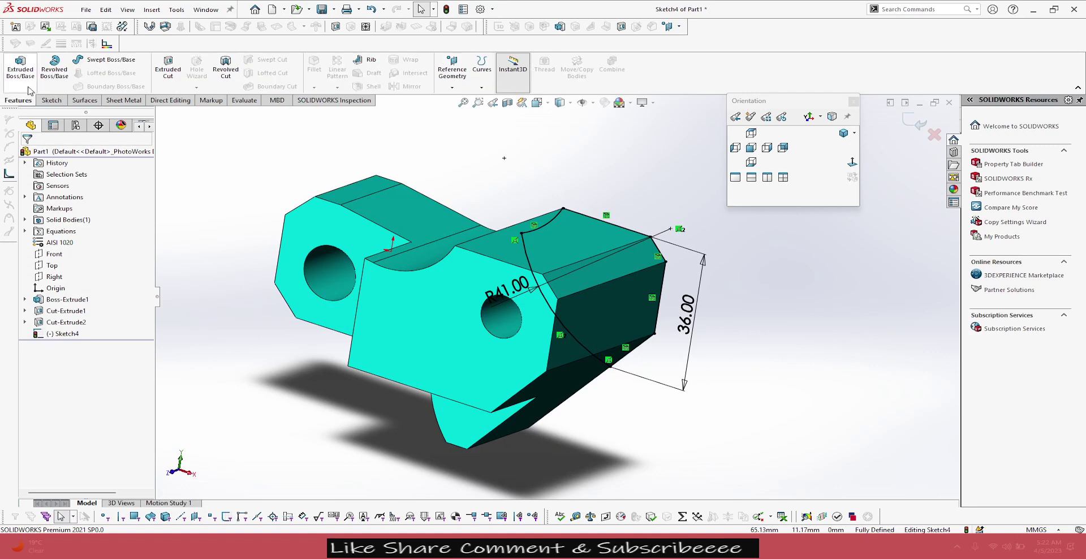
left_click(167, 71)
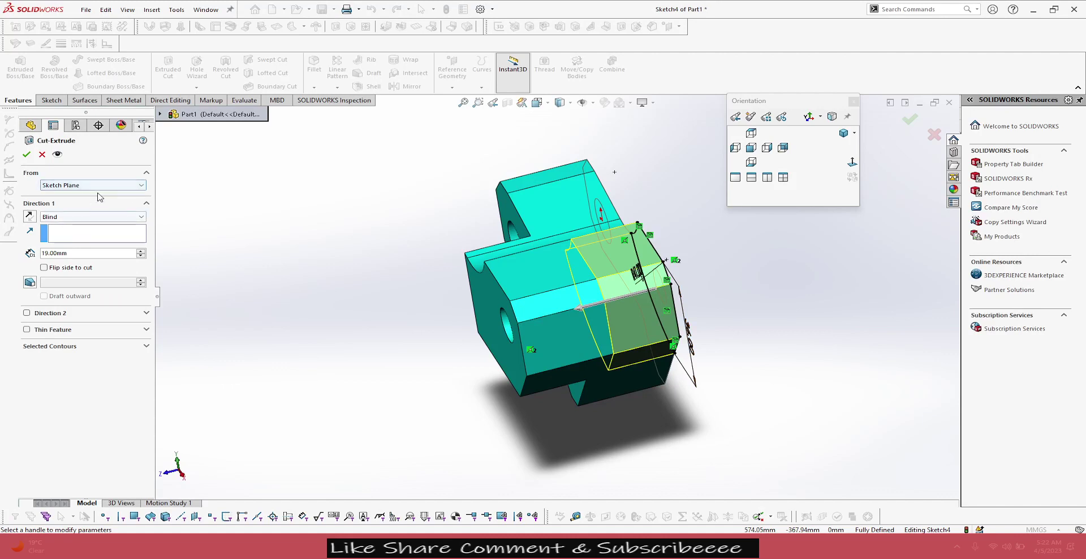
left_click(96, 185)
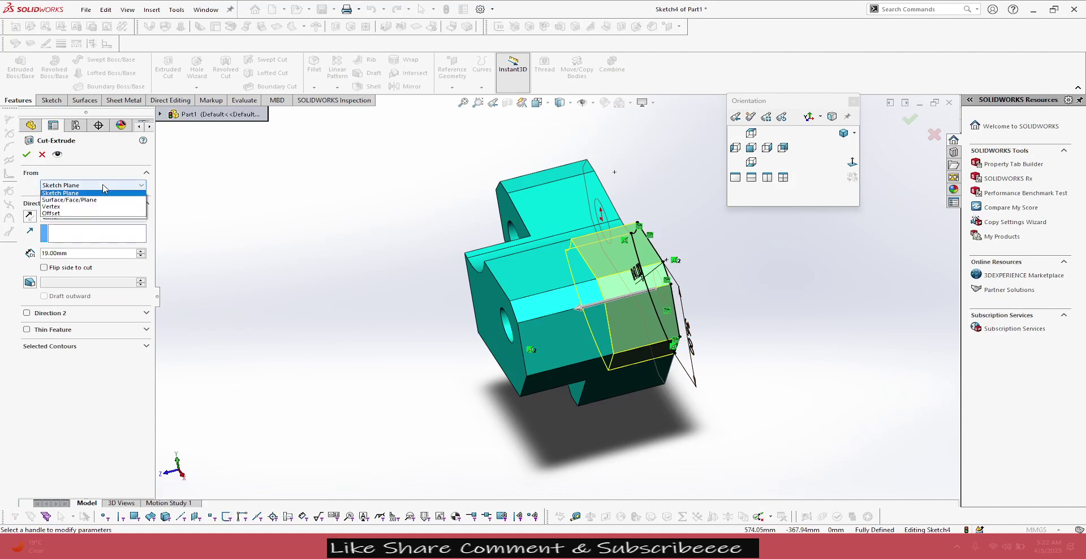
left_click(68, 209)
left_click(85, 186)
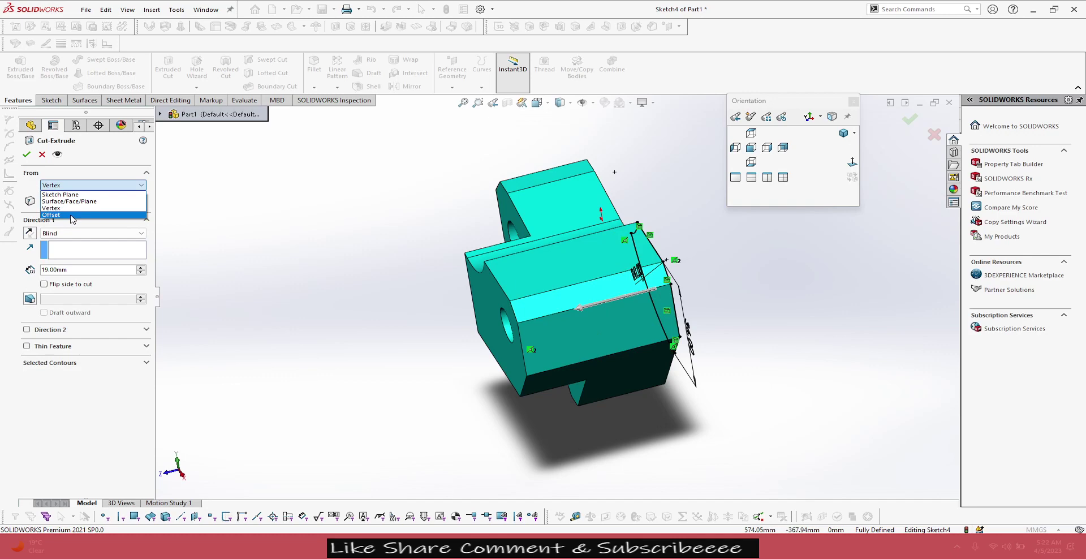
left_click(72, 215)
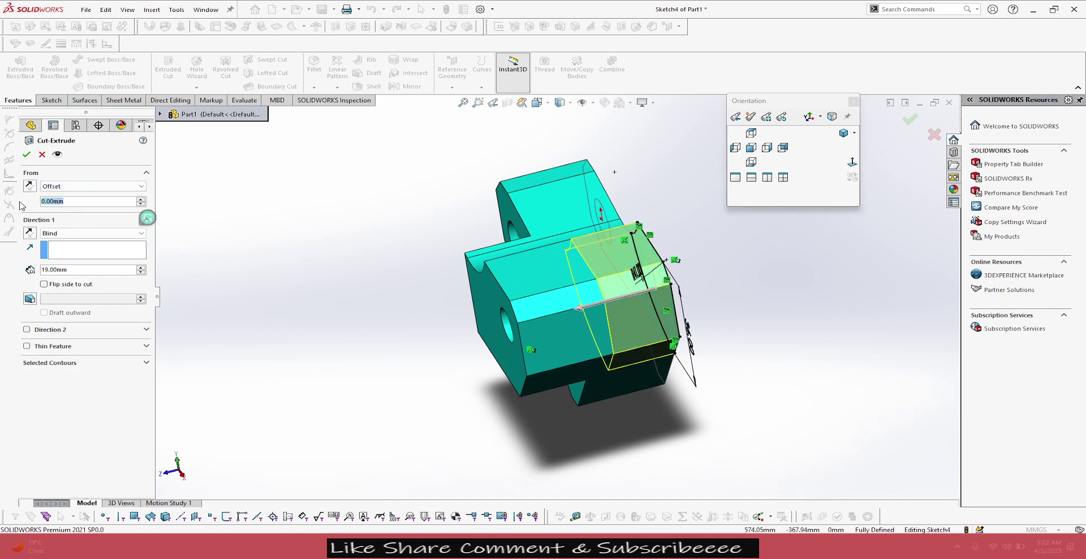
type("12")
key("Return")
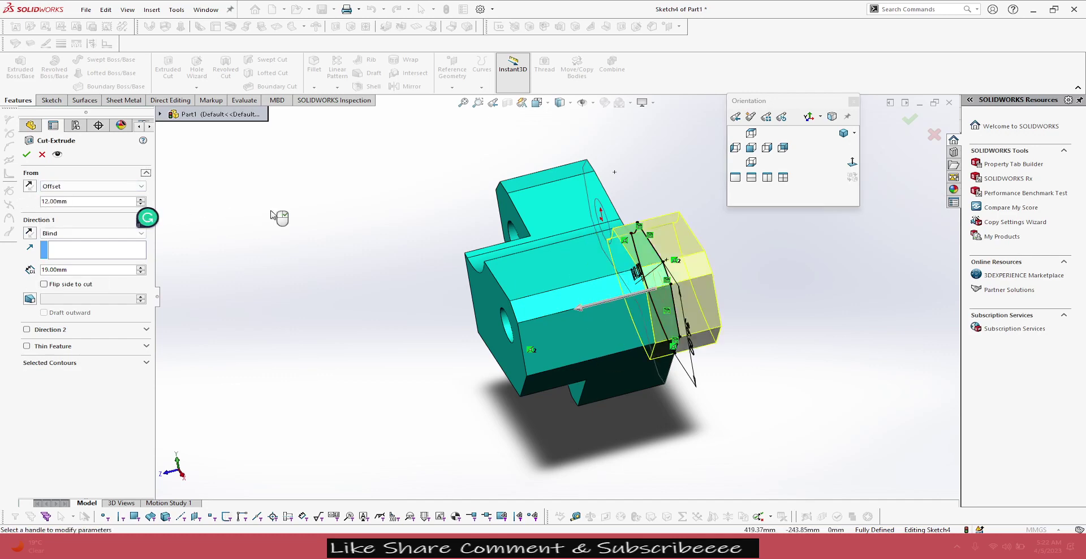
left_click(29, 187)
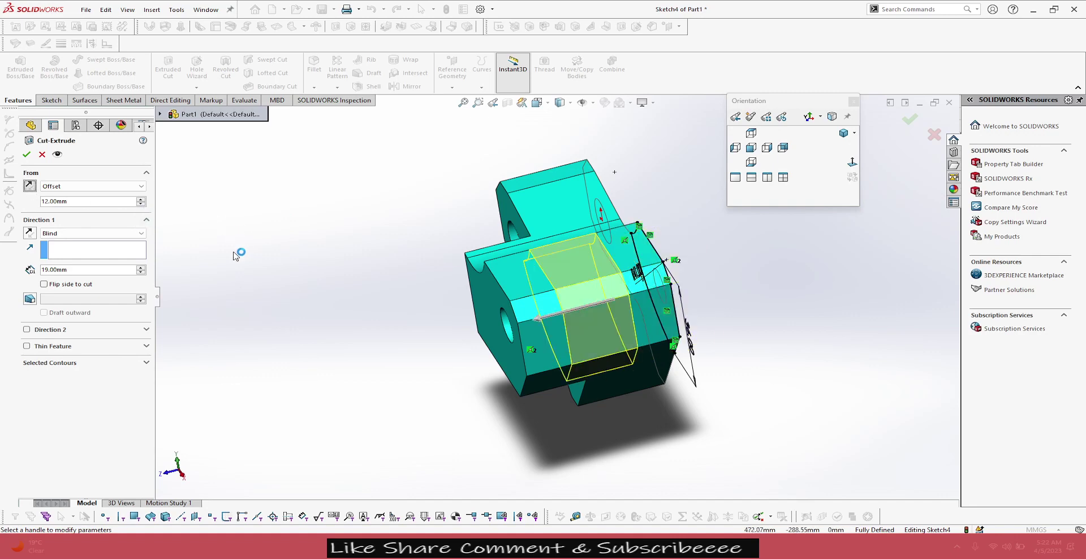
Step: Set the cut to Blind 24 mm deep, check against the exam drawing, and apply it
double_click(78, 273)
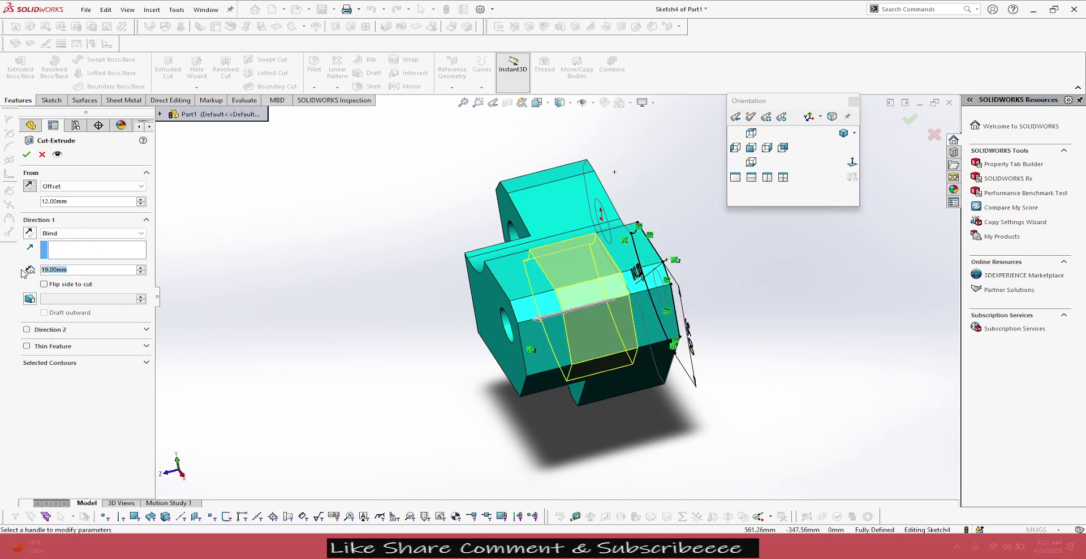
type("24")
key("Return")
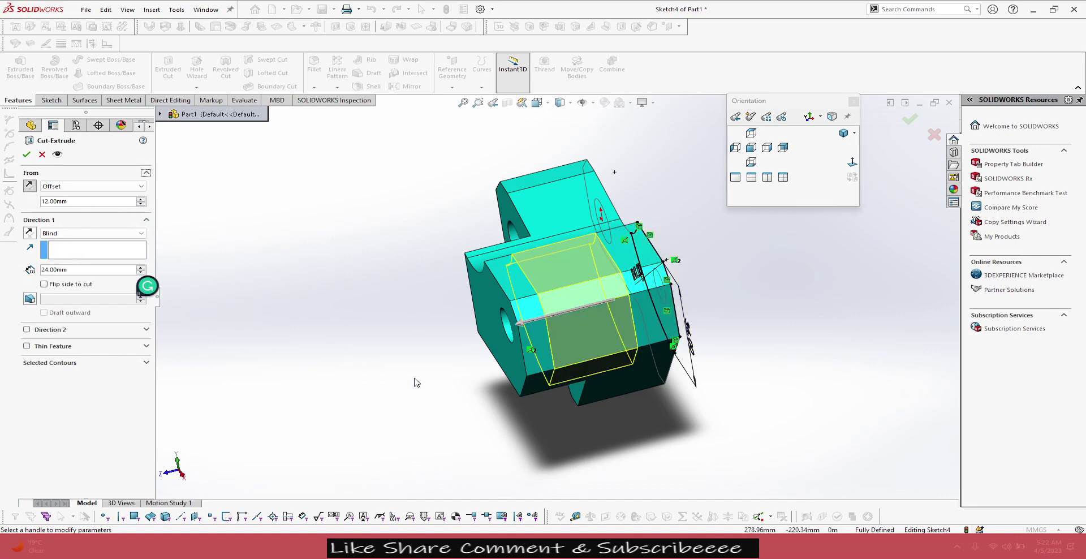
middle_click_drag(416, 383, 417, 389)
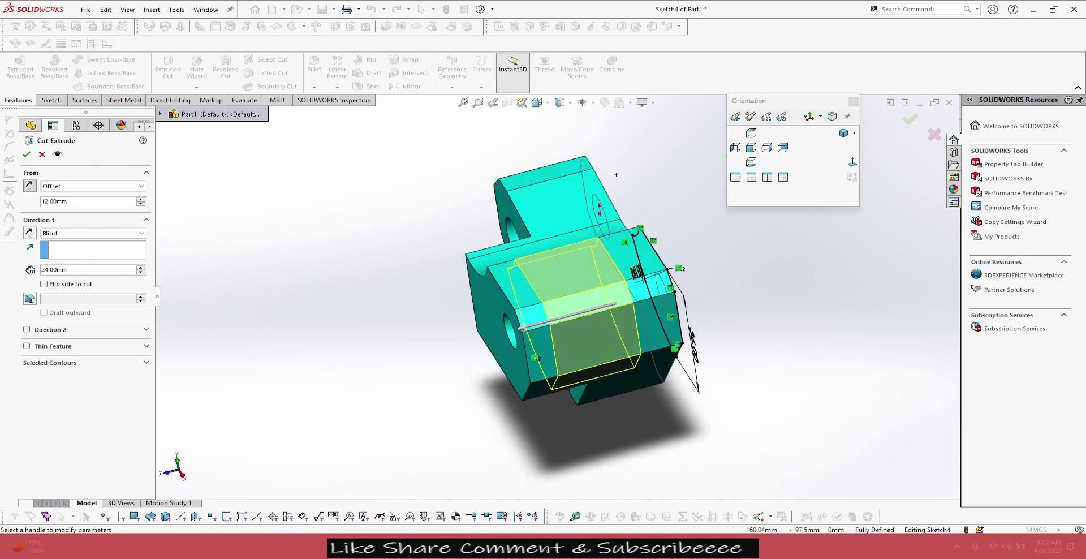
key("alt+Tab")
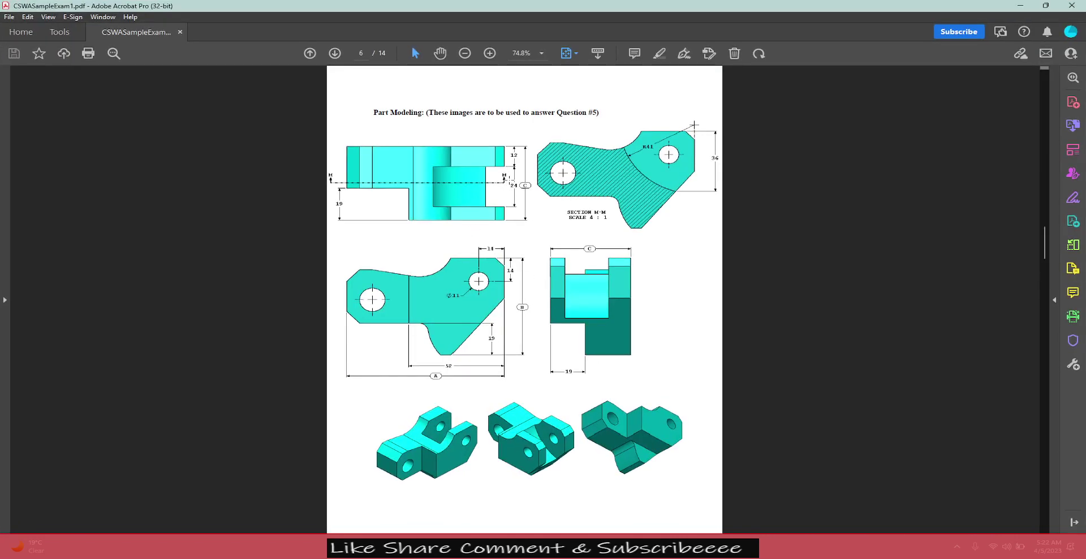
key("alt+Tab")
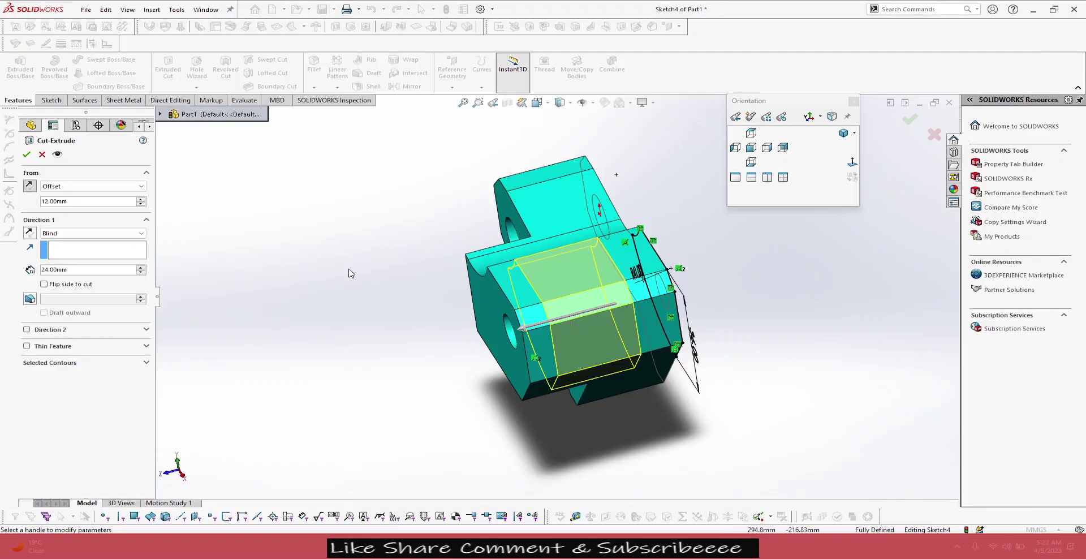
key("Return")
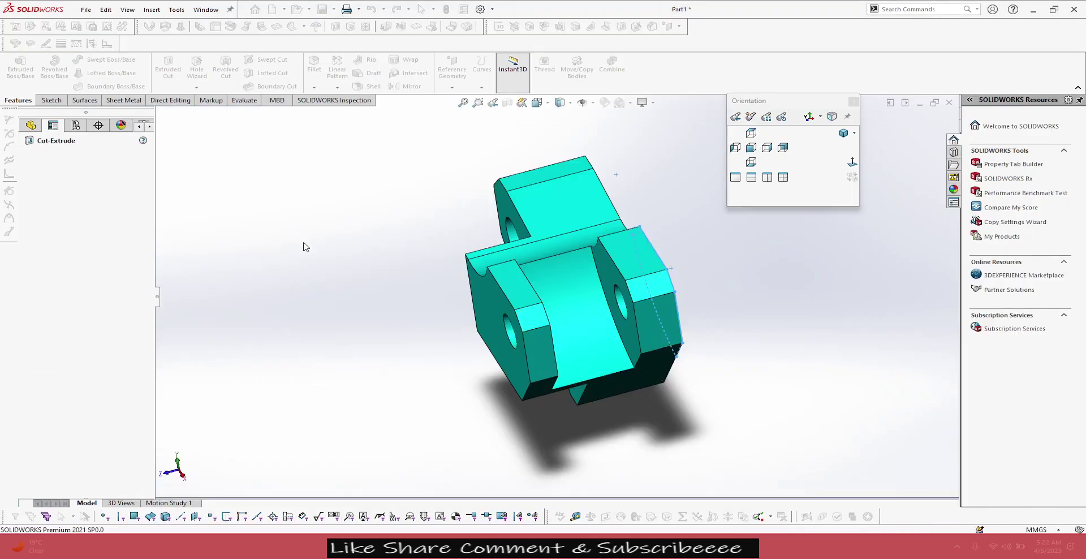
Step: Inspect the slot, review the exam's mass question, then set the model to isometric view
mouse_move(308, 269)
middle_mouse_down()
mouse_move(369, 355)
mouse_move(274, 213)
mouse_move(310, 299)
mouse_move(269, 343)
mouse_move(367, 345)
mouse_move(291, 281)
mouse_move(383, 300)
mouse_move(311, 374)
mouse_move(403, 404)
middle_mouse_up()
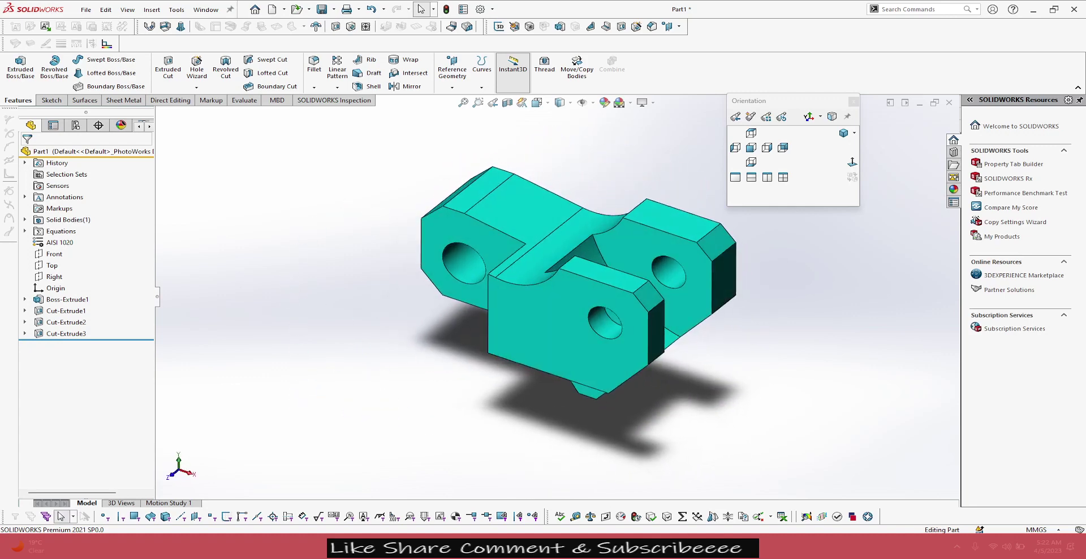
key("alt+Tab")
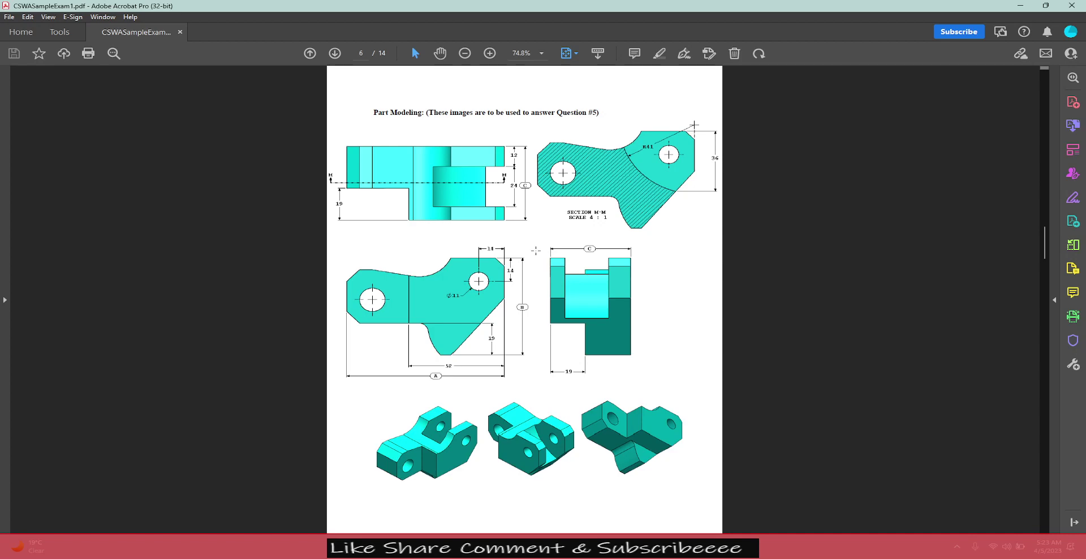
scroll(548, 259, "down", 1)
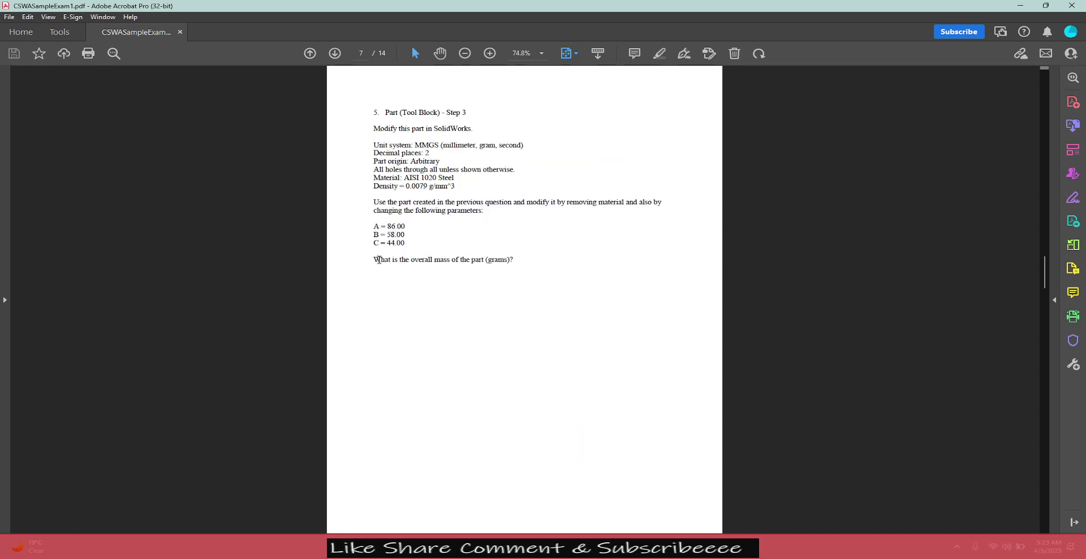
left_click_drag(398, 260, 514, 260)
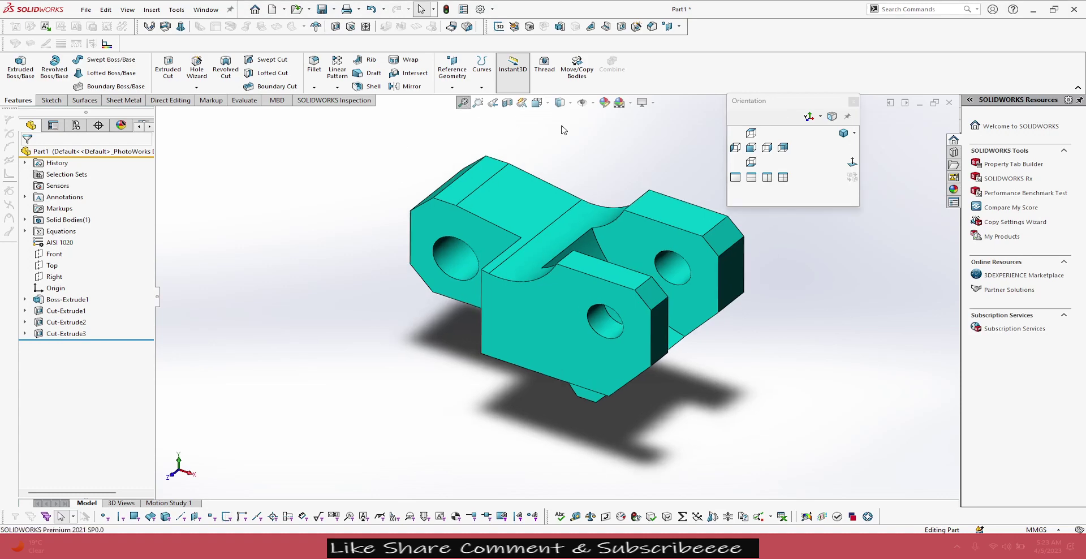
left_click(844, 133)
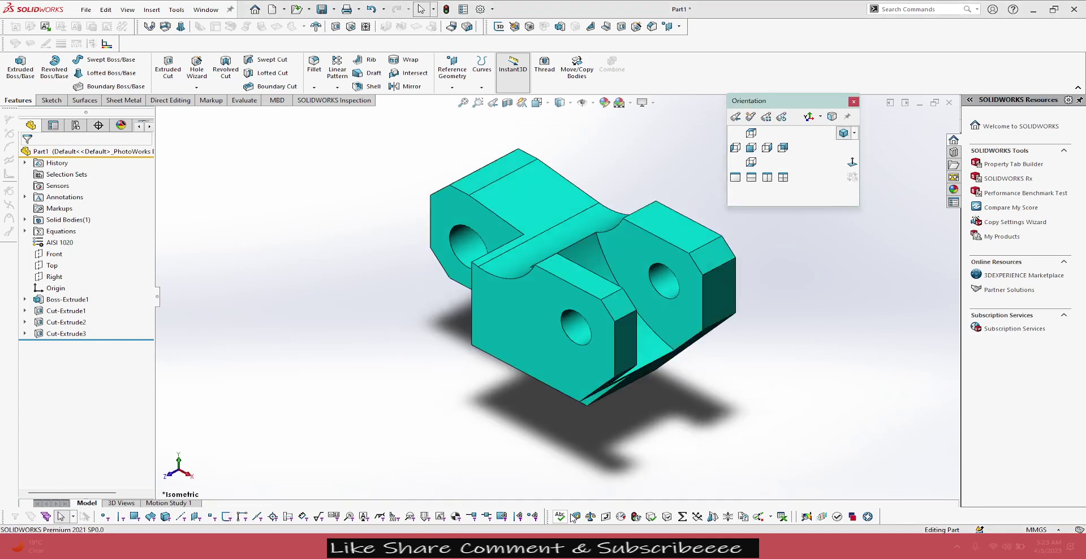
Step: Compare the 628.18 g mass result with answer 5 in the PDF, then close Mass Properties
left_click(591, 517)
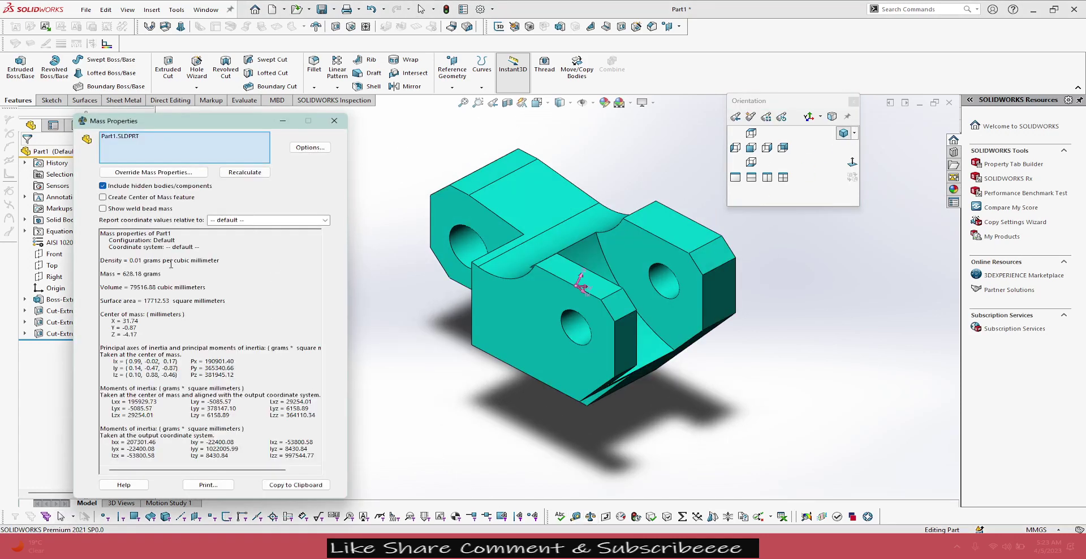
left_click_drag(123, 274, 167, 274)
left_click(710, 547)
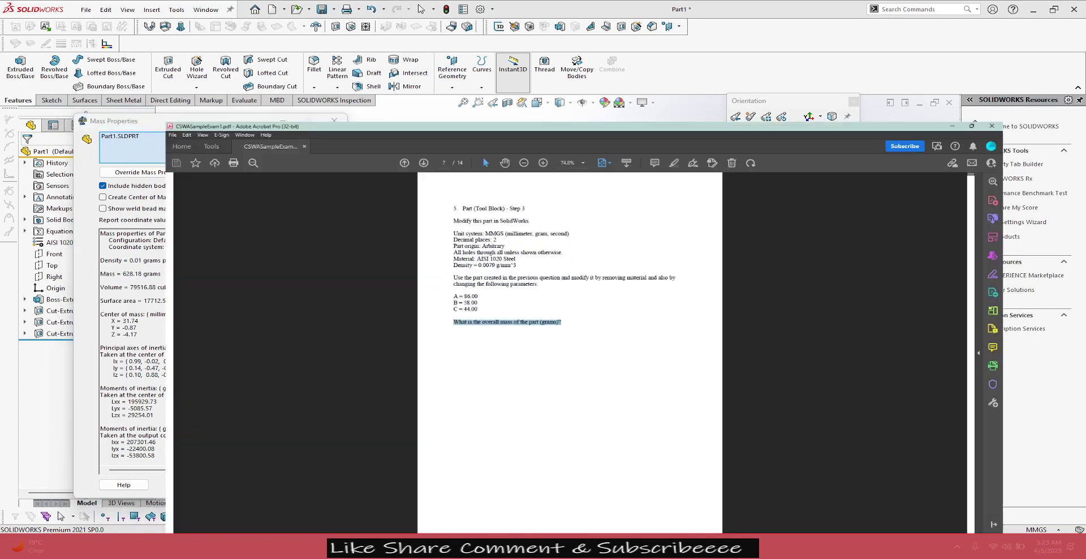
scroll(616, 260, "down", 10)
scroll(616, 261, "down", 5)
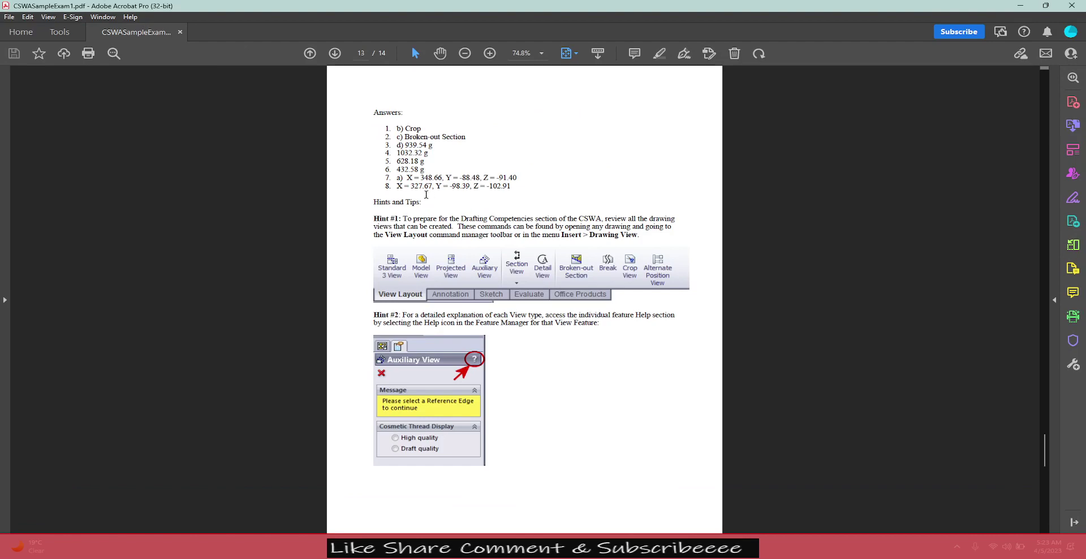
left_click_drag(396, 161, 424, 162)
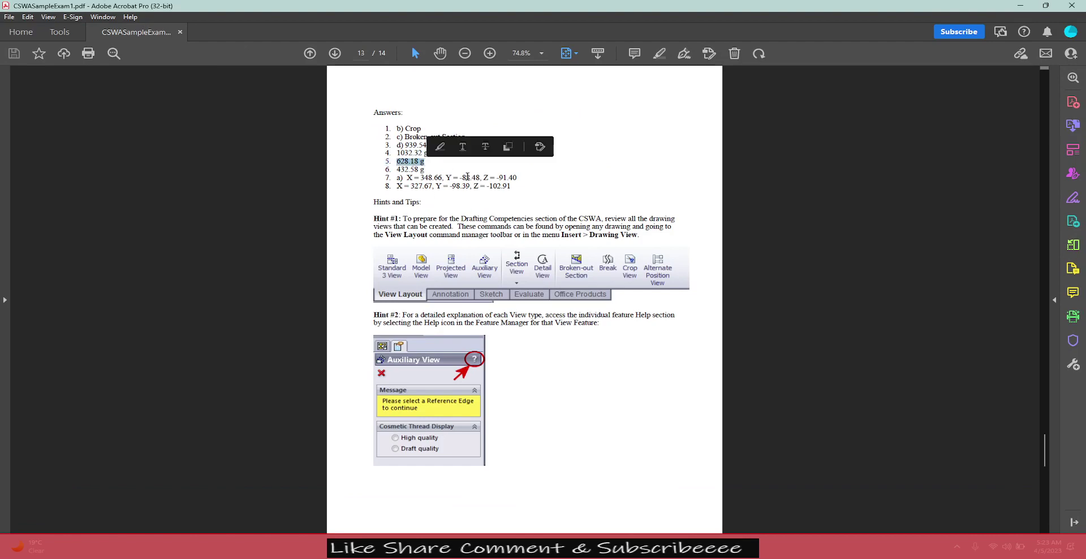
left_click(721, 547)
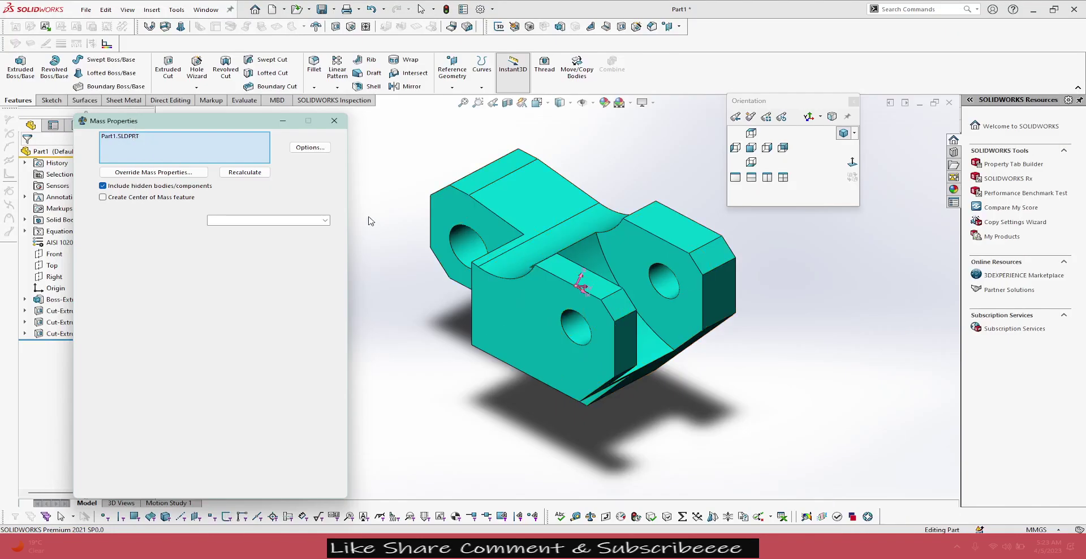
left_click(334, 120)
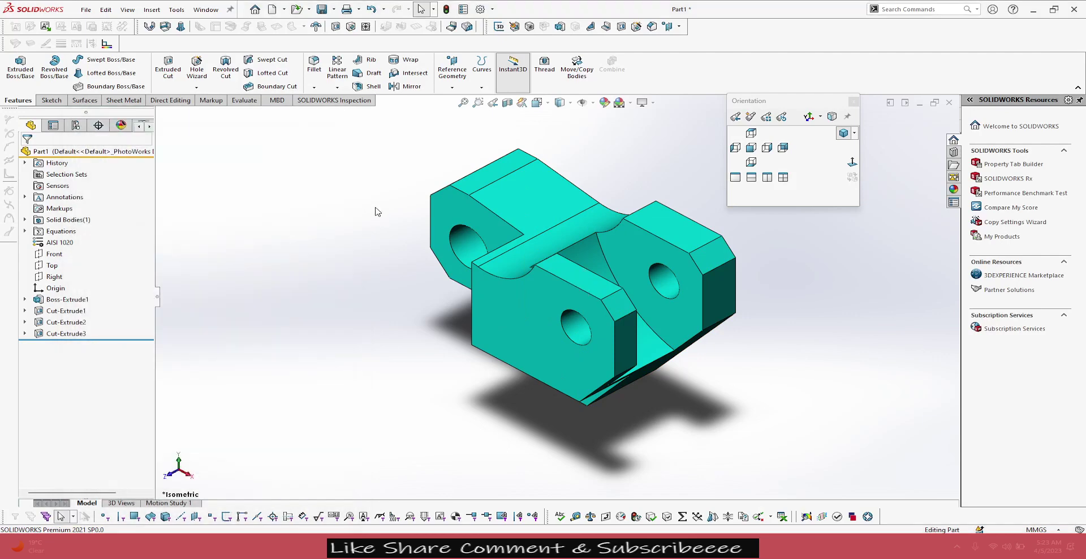